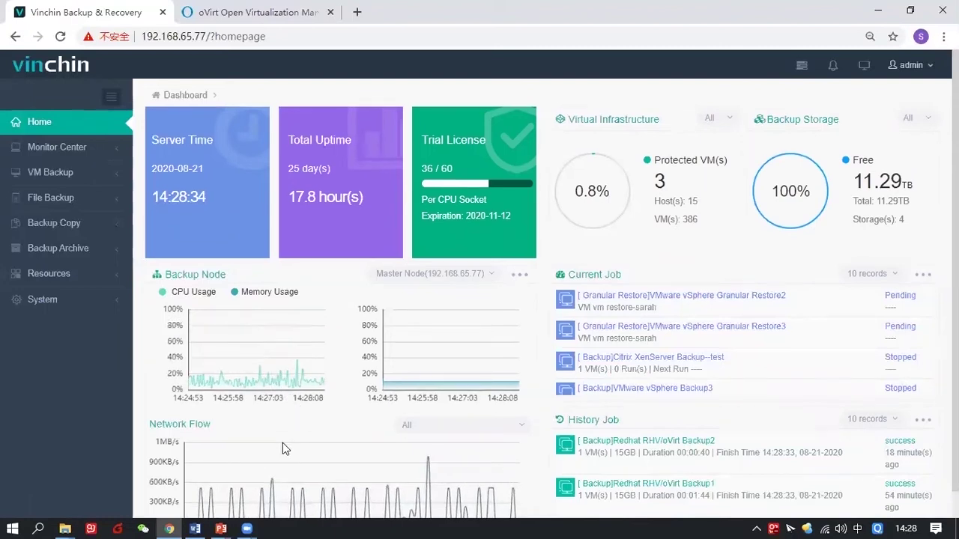
Expand VM Backup in the sidebar and start a new VM backup job
{"action": "scroll", "coordinate": [282, 443], "scroll_direction": "down", "scroll_amount": 1}
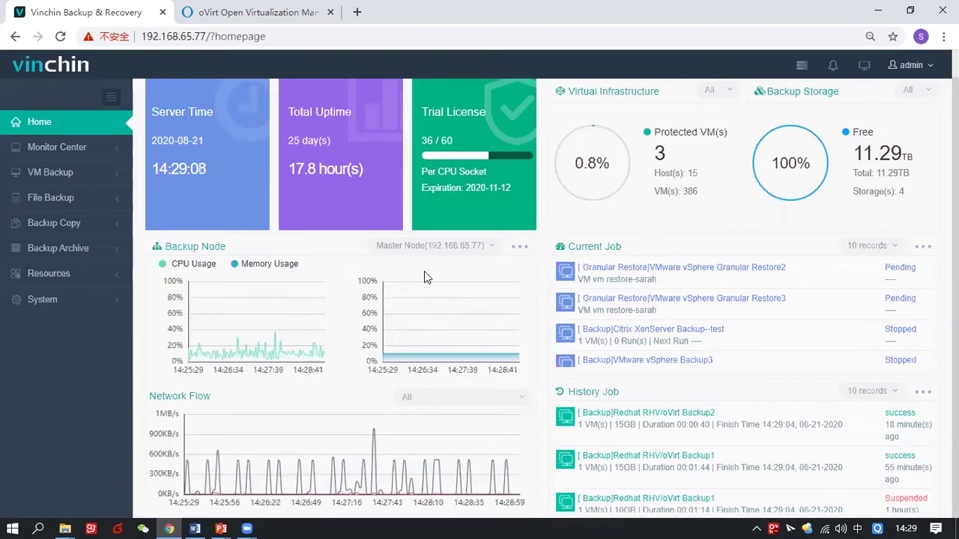
{"action": "left_click", "coordinate": [73, 172]}
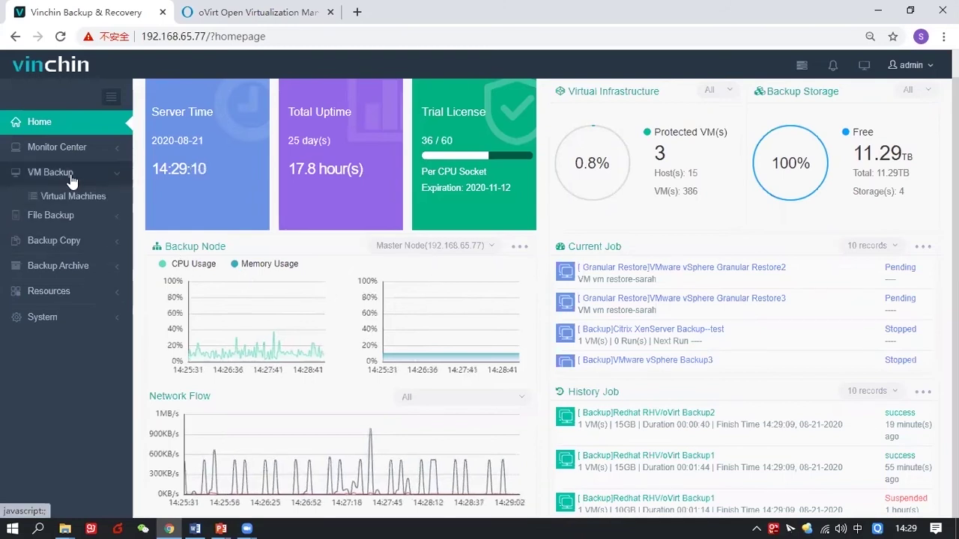
{"action": "left_click", "coordinate": [73, 221]}
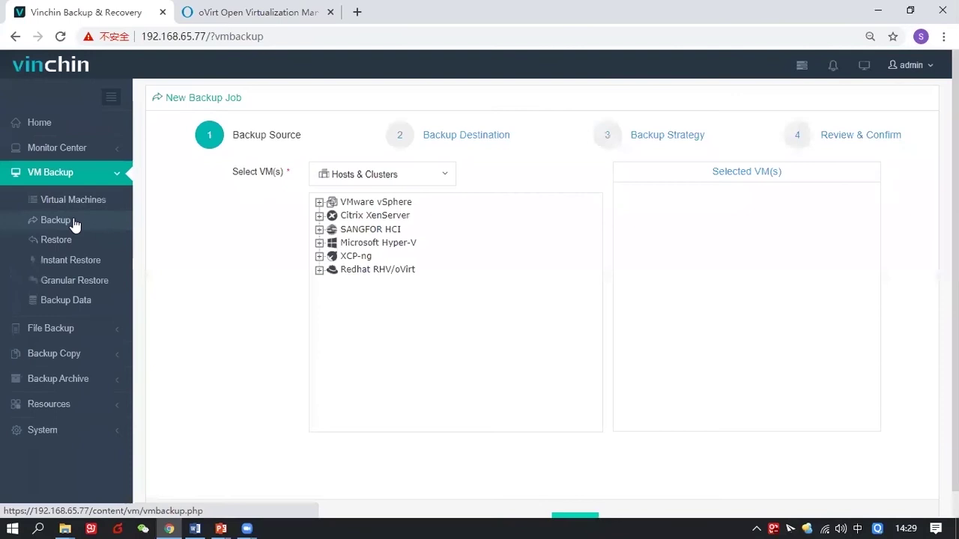
Select VM 'test' with disk Centos7.7_Disk1 on oVirt host 192.168.66.57 as the backup source
{"action": "left_click", "coordinate": [362, 274]}
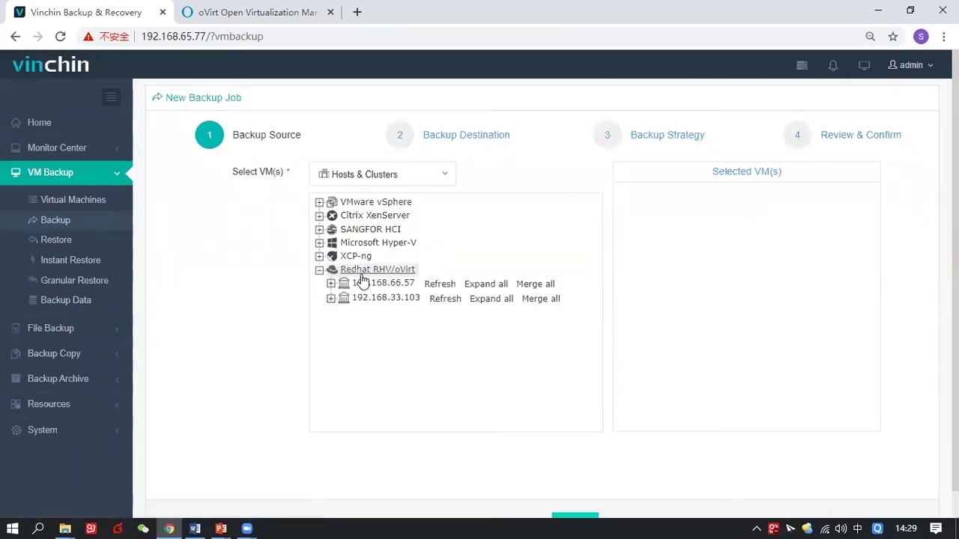
{"action": "left_click", "coordinate": [483, 285]}
{"action": "scroll", "coordinate": [449, 382], "scroll_direction": "down", "scroll_amount": 5}
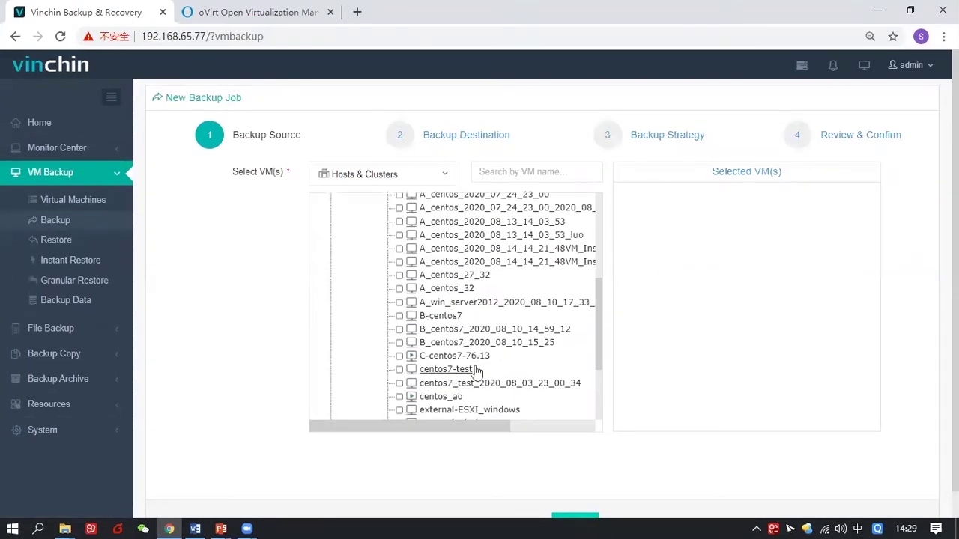
{"action": "scroll", "coordinate": [454, 386], "scroll_direction": "down", "scroll_amount": 2}
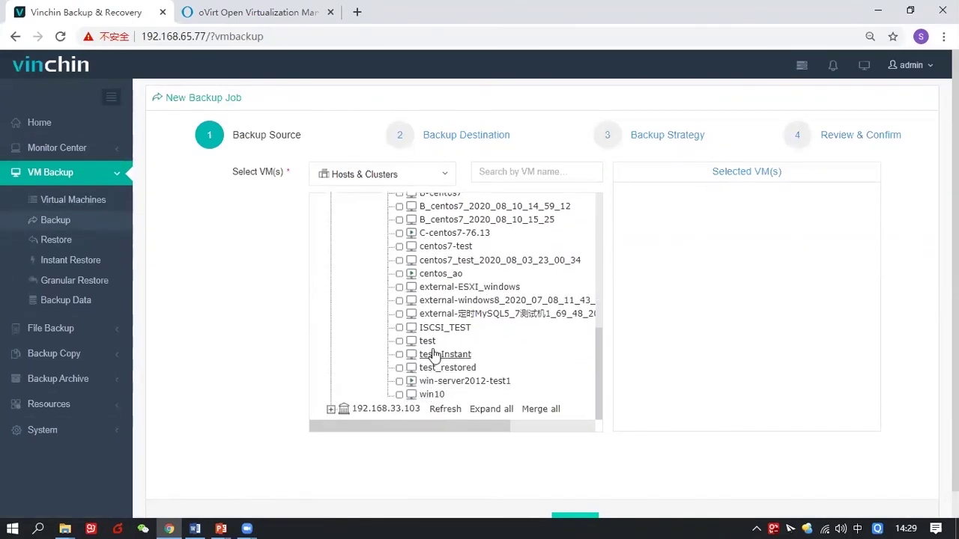
{"action": "left_click", "coordinate": [427, 341]}
{"action": "scroll", "coordinate": [230, 383], "scroll_direction": "down", "scroll_amount": 1}
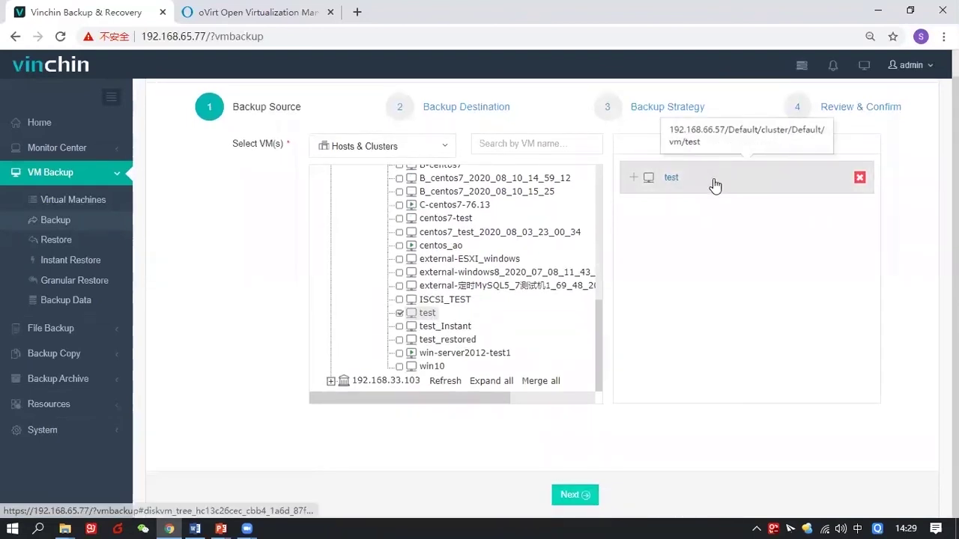
{"action": "left_click", "coordinate": [713, 180]}
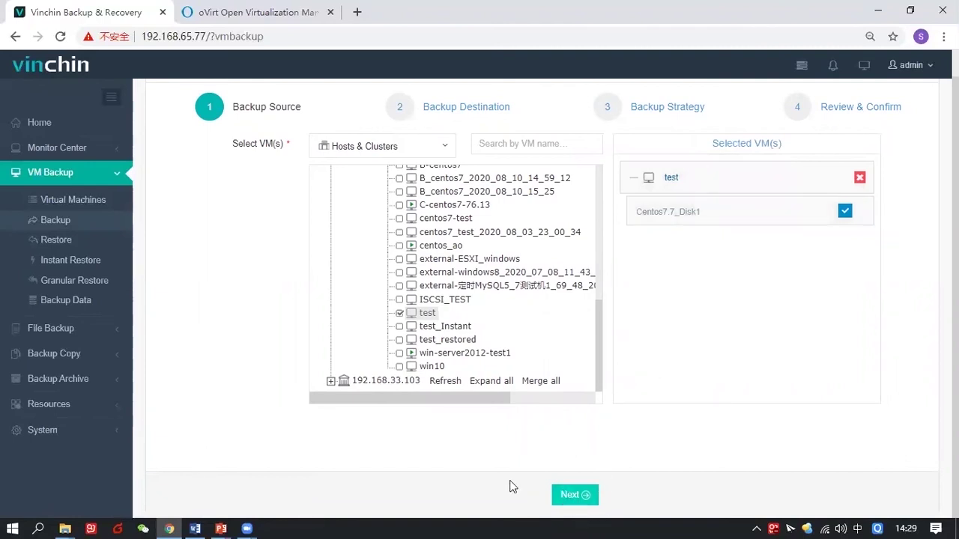
{"action": "left_click", "coordinate": [574, 494]}
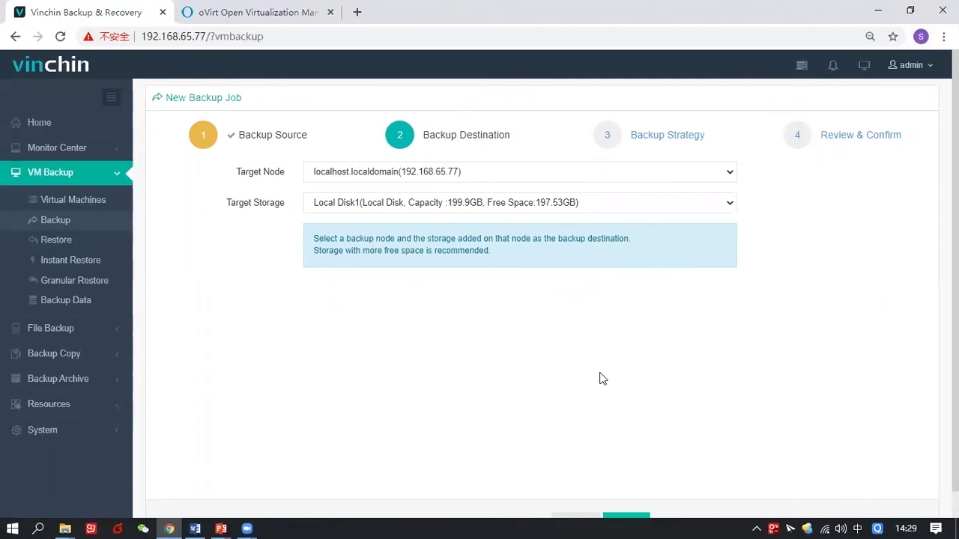
Keep Local Disk1 as destination, apply Strategy Group-aoao, and proceed to Review & Confirm
{"action": "scroll", "coordinate": [600, 379], "scroll_direction": "down", "scroll_amount": 1}
{"action": "left_click", "coordinate": [626, 494]}
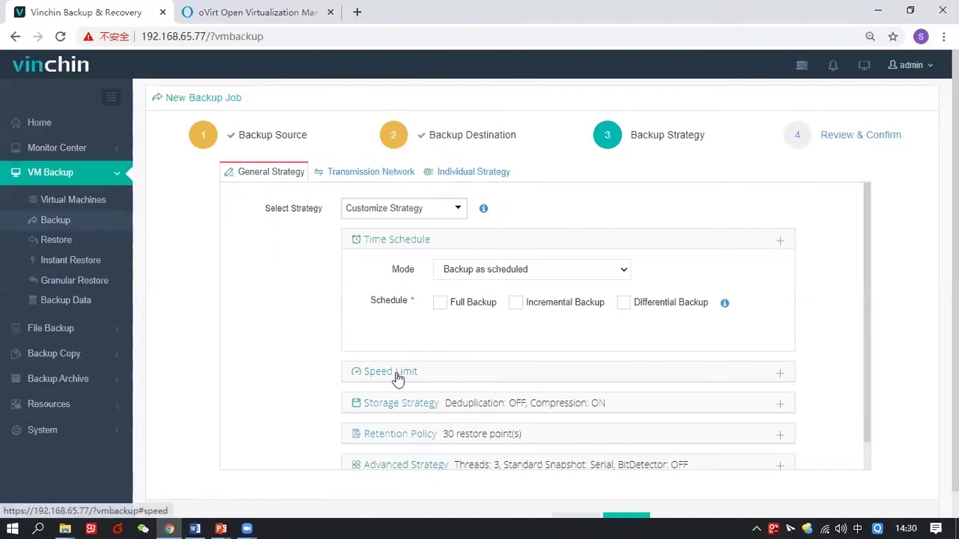
{"action": "scroll", "coordinate": [336, 402], "scroll_direction": "down", "scroll_amount": 1}
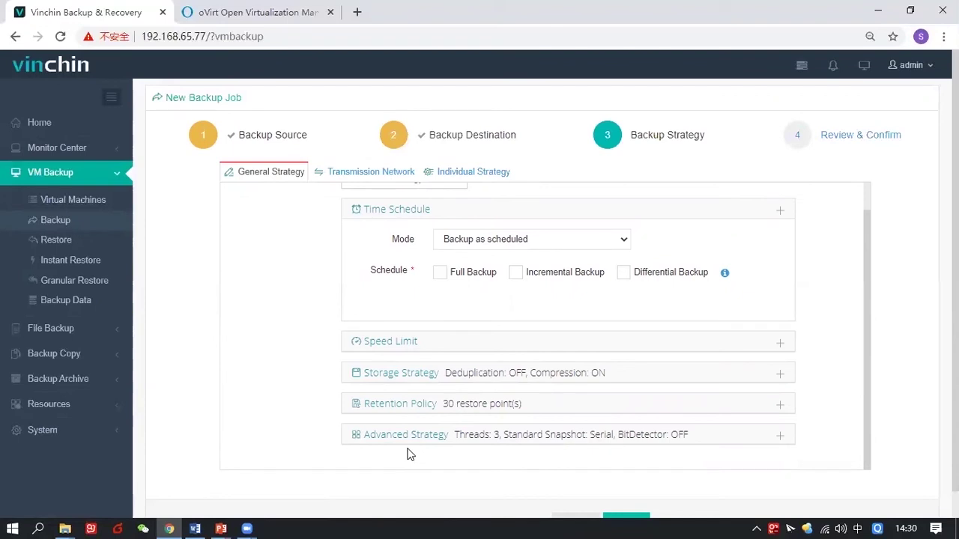
{"action": "scroll", "coordinate": [290, 313], "scroll_direction": "up", "scroll_amount": 1}
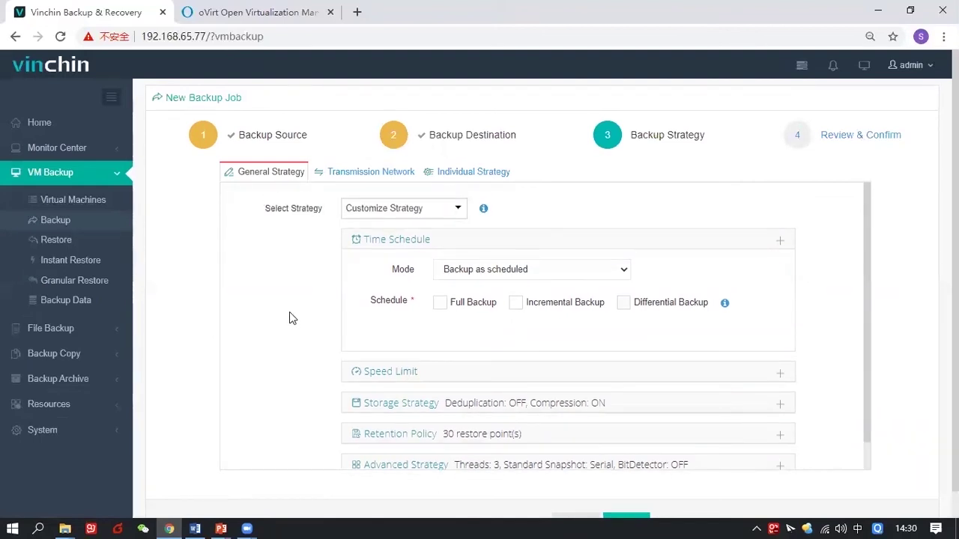
{"action": "left_click", "coordinate": [458, 209]}
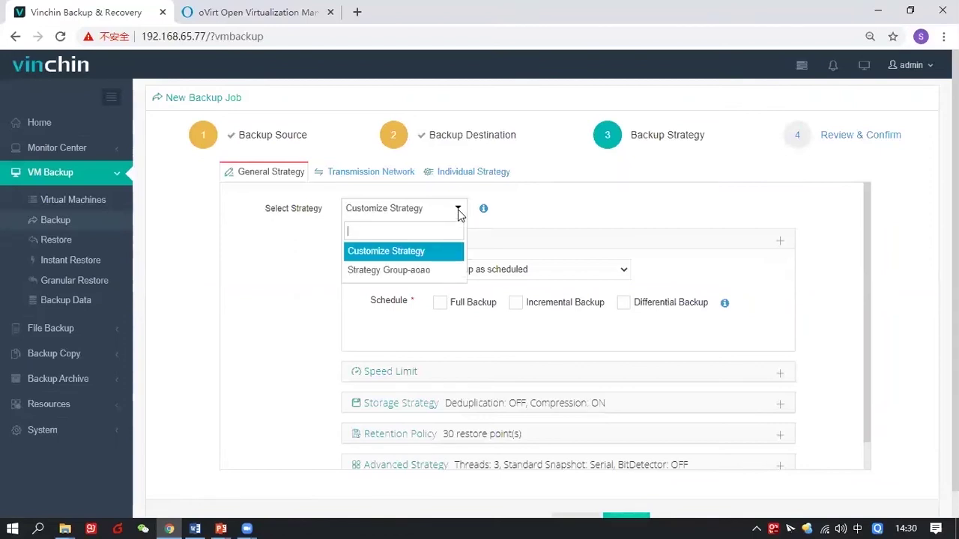
{"action": "left_click", "coordinate": [426, 271]}
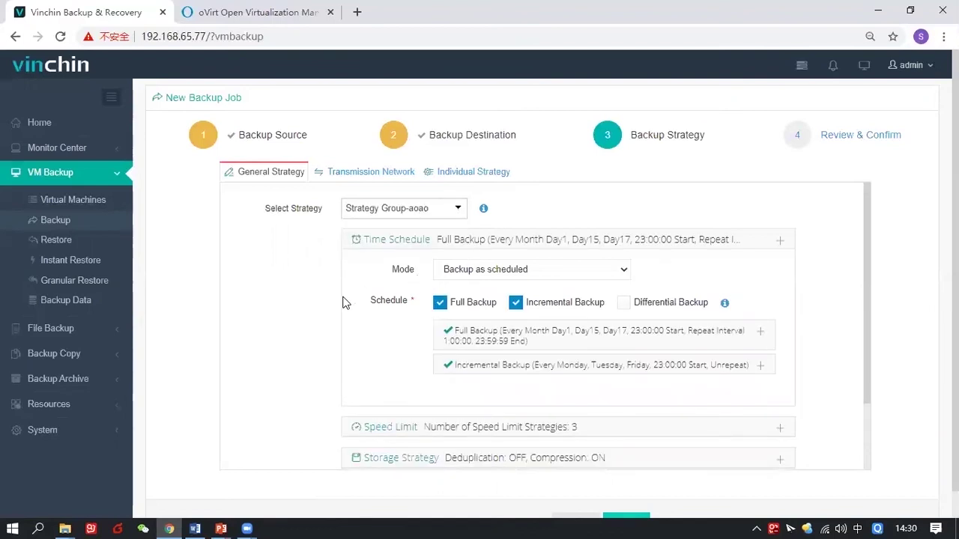
{"action": "scroll", "coordinate": [334, 306], "scroll_direction": "down", "scroll_amount": 1}
{"action": "scroll", "coordinate": [334, 308], "scroll_direction": "down", "scroll_amount": 2}
{"action": "left_click", "coordinate": [633, 494]}
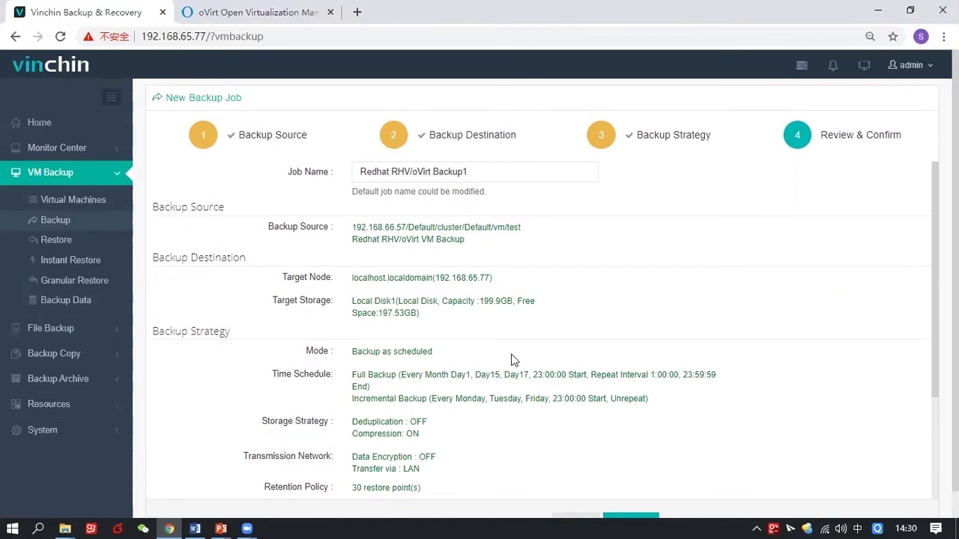
Submit the Redhat RHV/oVirt Backup1 job and run Start Full on it
{"action": "scroll", "coordinate": [514, 360], "scroll_direction": "down", "scroll_amount": 3}
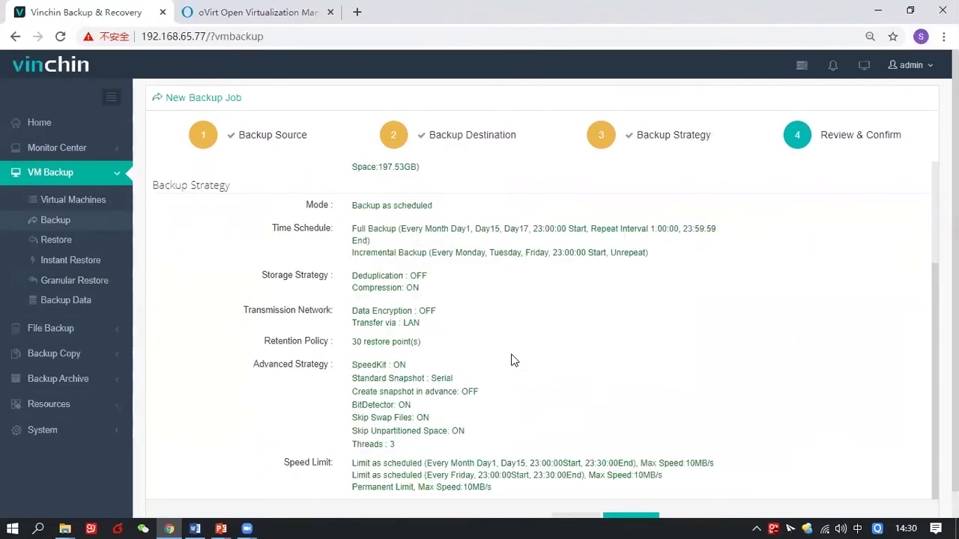
{"action": "scroll", "coordinate": [633, 507], "scroll_direction": "down", "scroll_amount": 1}
{"action": "left_click", "coordinate": [631, 500]}
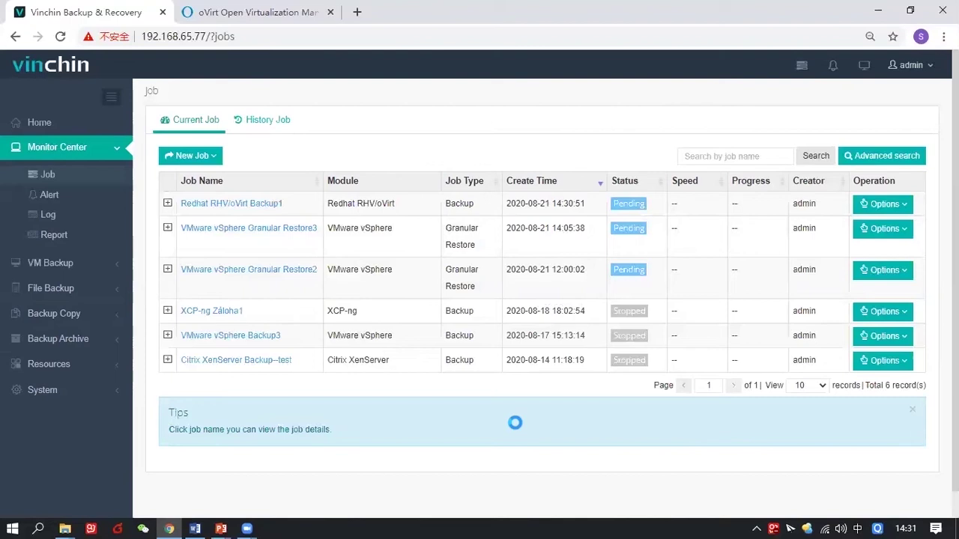
{"action": "left_click", "coordinate": [901, 207]}
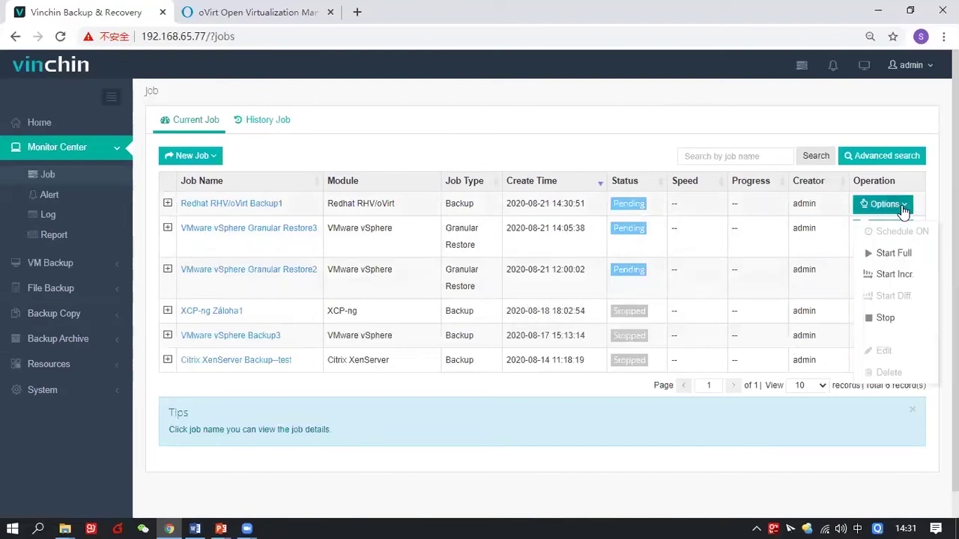
{"action": "left_click", "coordinate": [891, 254]}
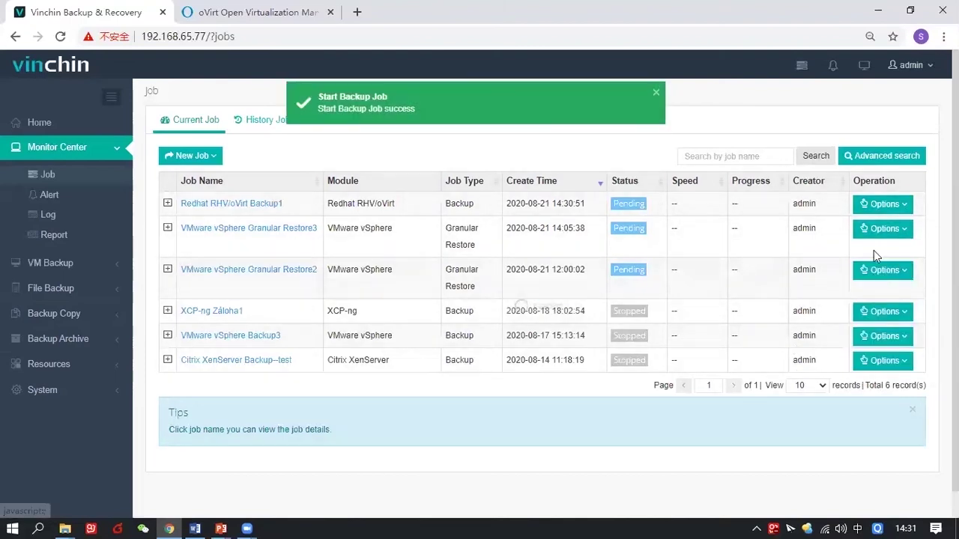
Open Redhat RHV/oVirt Backup1's Job Details and watch the run log until Job success
{"action": "left_click", "coordinate": [209, 210]}
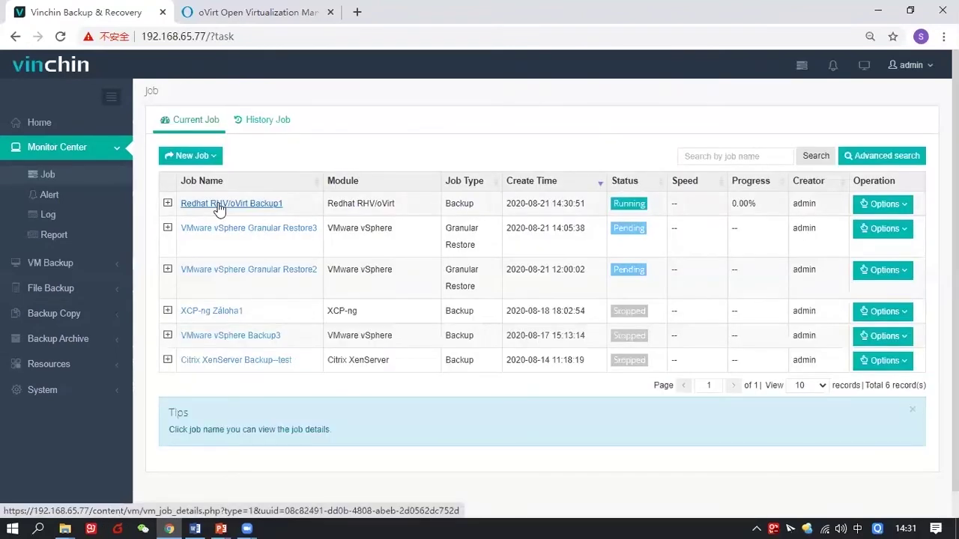
{"action": "left_click", "coordinate": [218, 203]}
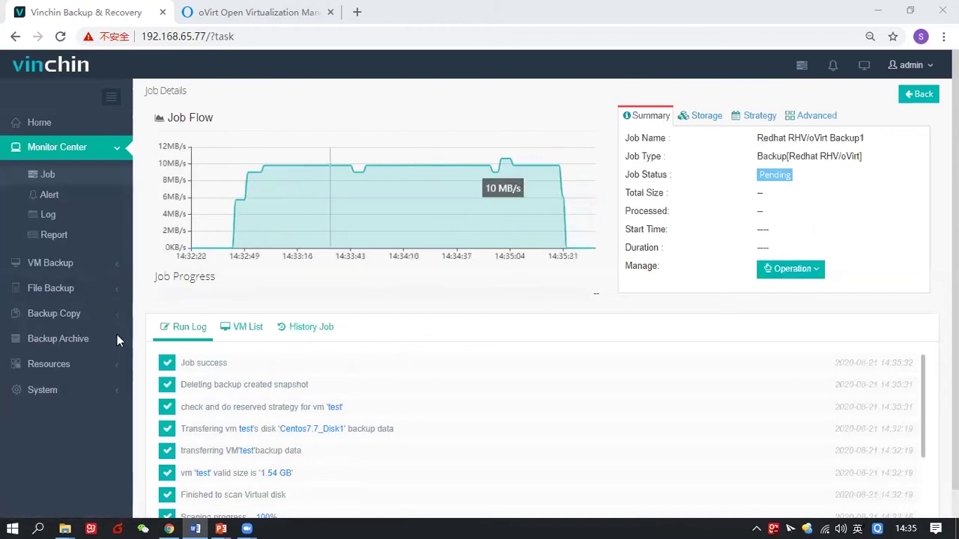
Open VM Backup Data and expand Redhat RHV/oVirt Backup1 > test to see its restore points
{"action": "left_click", "coordinate": [30, 261]}
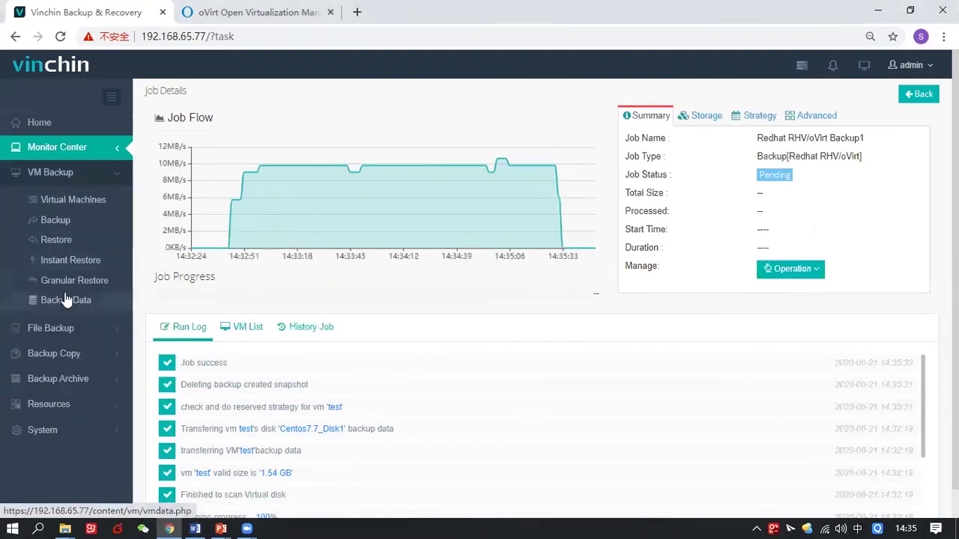
{"action": "left_click", "coordinate": [66, 300]}
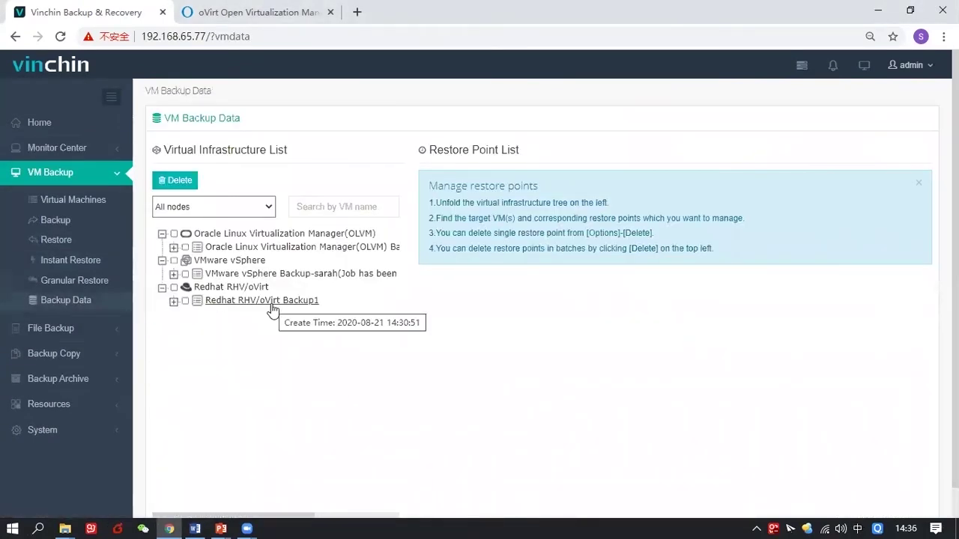
{"action": "left_click", "coordinate": [174, 302]}
{"action": "left_click", "coordinate": [185, 316]}
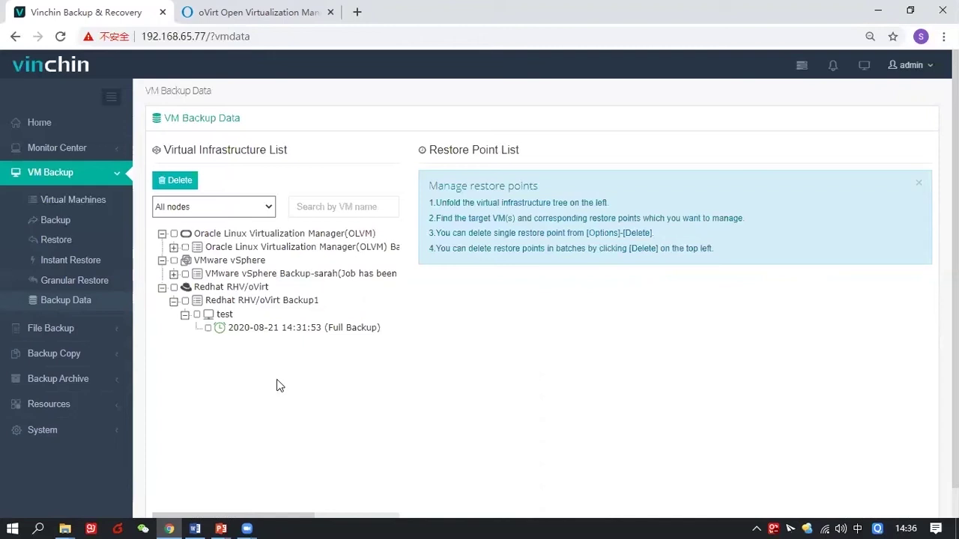
Instant-restore VM test's 14:31:53 full-backup restore point to target host 192.168.64.12
{"action": "left_click", "coordinate": [97, 260]}
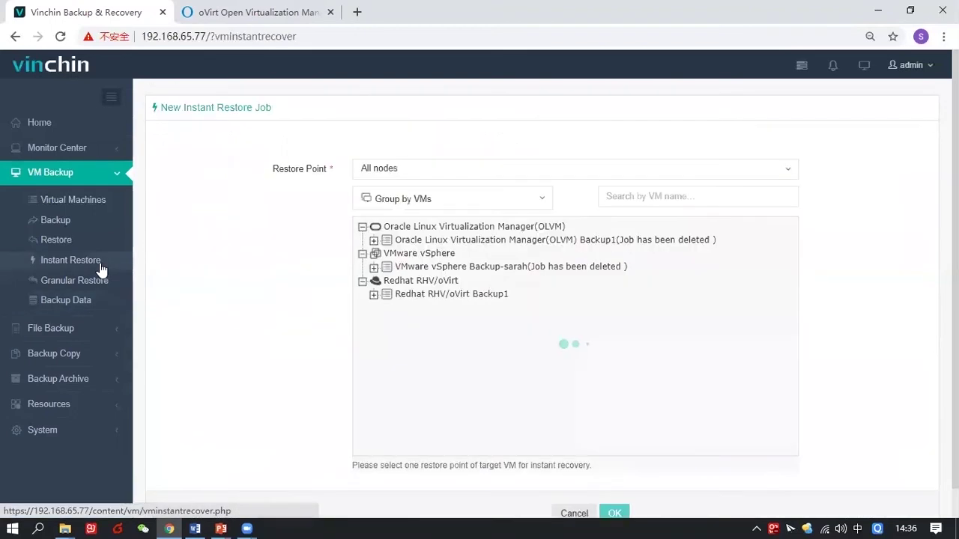
{"action": "left_click", "coordinate": [439, 298]}
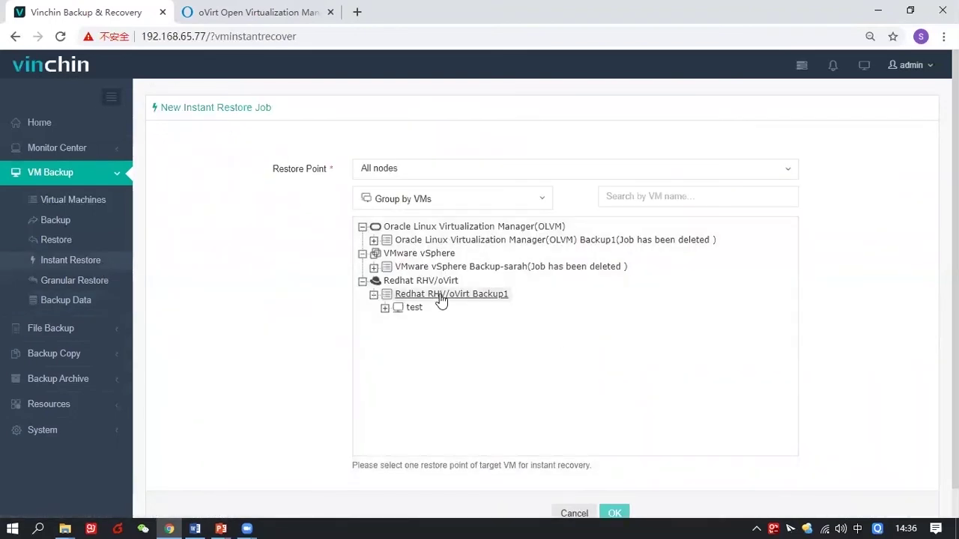
{"action": "left_click", "coordinate": [414, 307]}
{"action": "left_click", "coordinate": [465, 319]}
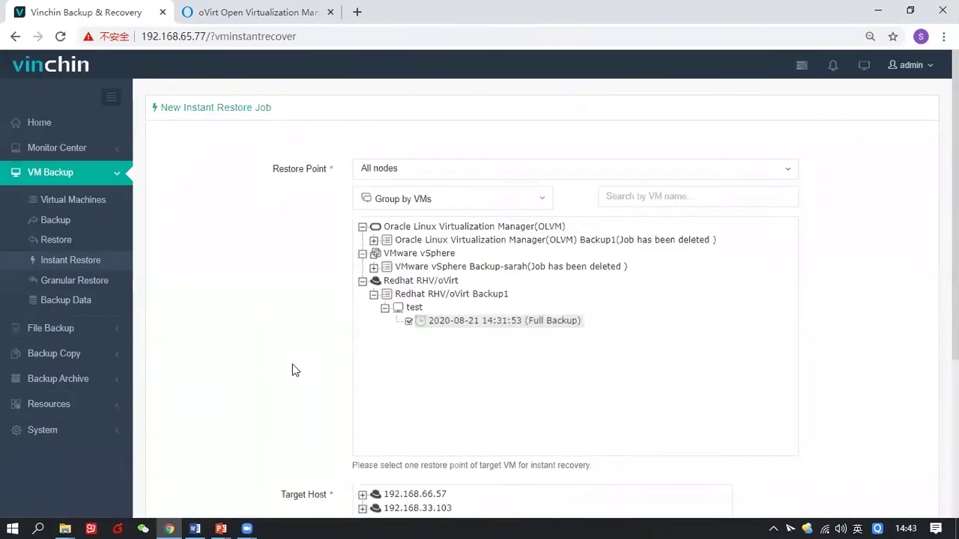
{"action": "scroll", "coordinate": [273, 364], "scroll_direction": "down", "scroll_amount": 3}
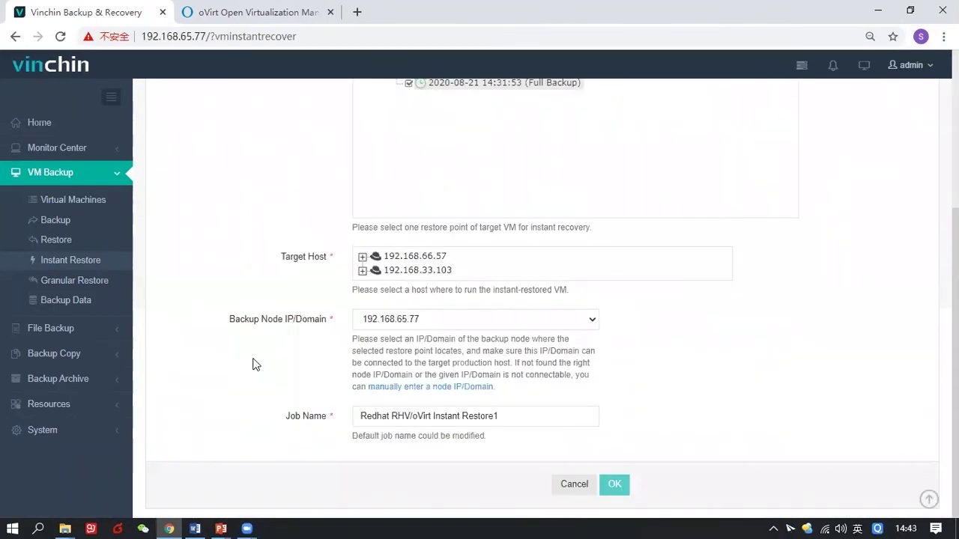
{"action": "left_click", "coordinate": [362, 256]}
{"action": "left_click", "coordinate": [386, 284]}
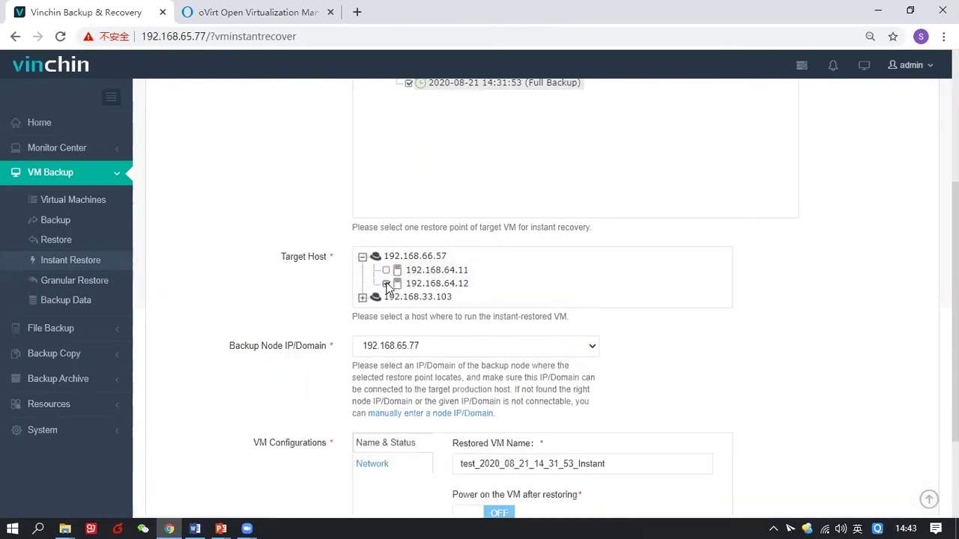
Rename the restored VM to test_2020_Instant_aoao and enable power on after restore
{"action": "scroll", "coordinate": [239, 352], "scroll_direction": "down", "scroll_amount": 2}
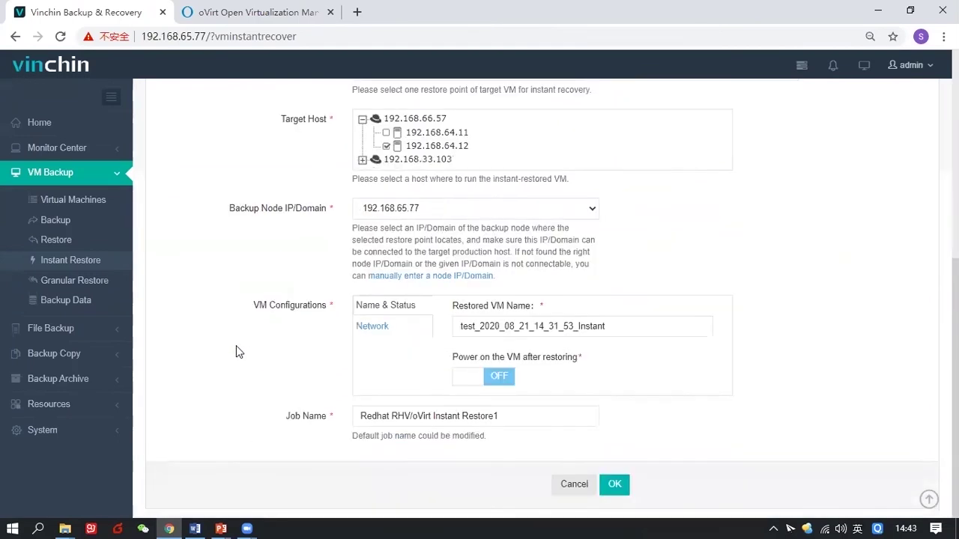
{"action": "left_click", "coordinate": [574, 328]}
{"action": "key", "text": "BackSpace"}
{"action": "key", "text": "BackSpace"}
{"action": "key", "text": "BackSpace"}
{"action": "key", "text": "BackSpace"}
{"action": "key", "text": "BackSpace"}
{"action": "key", "text": "BackSpace"}
{"action": "key", "text": "BackSpace"}
{"action": "key", "text": "BackSpace"}
{"action": "key", "text": "BackSpace"}
{"action": "key", "text": "BackSpace"}
{"action": "key", "text": "BackSpace"}
{"action": "key", "text": "BackSpace"}
{"action": "key", "text": "BackSpace"}
{"action": "key", "text": "BackSpace"}
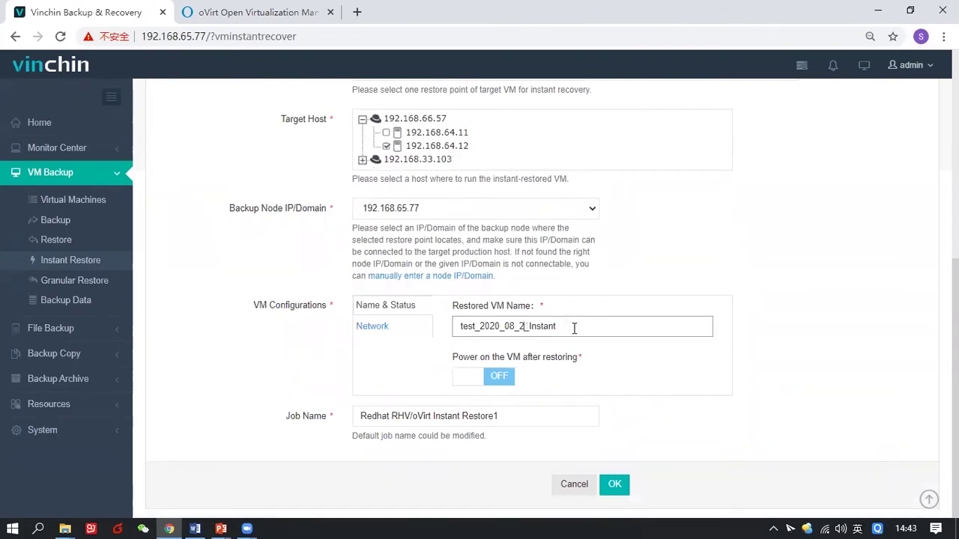
{"action": "key", "text": "BackSpace"}
{"action": "type", "text": "]"}
{"action": "key", "text": "BackSpace"}
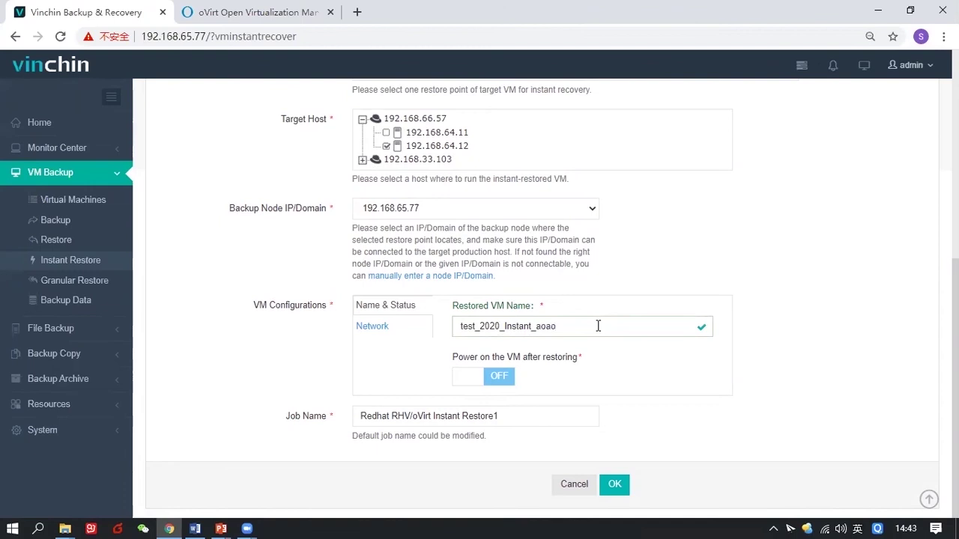
{"action": "left_click", "coordinate": [498, 377]}
Connect nic1 to the ovirtmgmt network and submit the instant restore job
{"action": "left_click", "coordinate": [391, 331]}
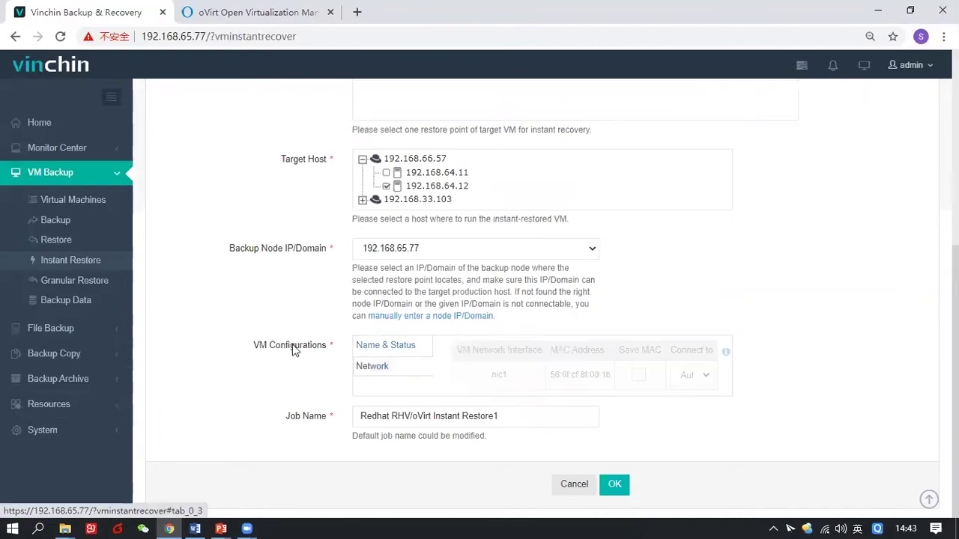
{"action": "left_click", "coordinate": [706, 378]}
{"action": "left_click", "coordinate": [702, 404]}
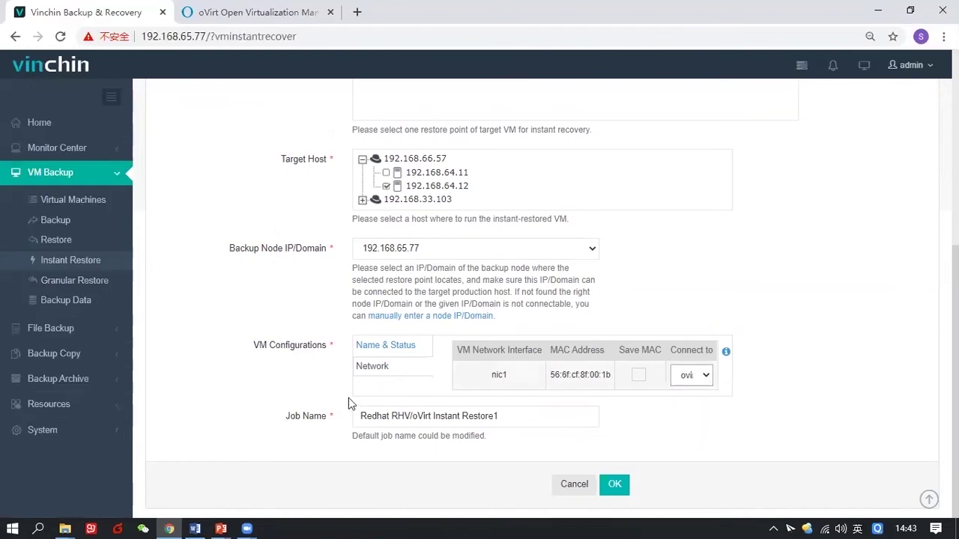
{"action": "left_click", "coordinate": [614, 484]}
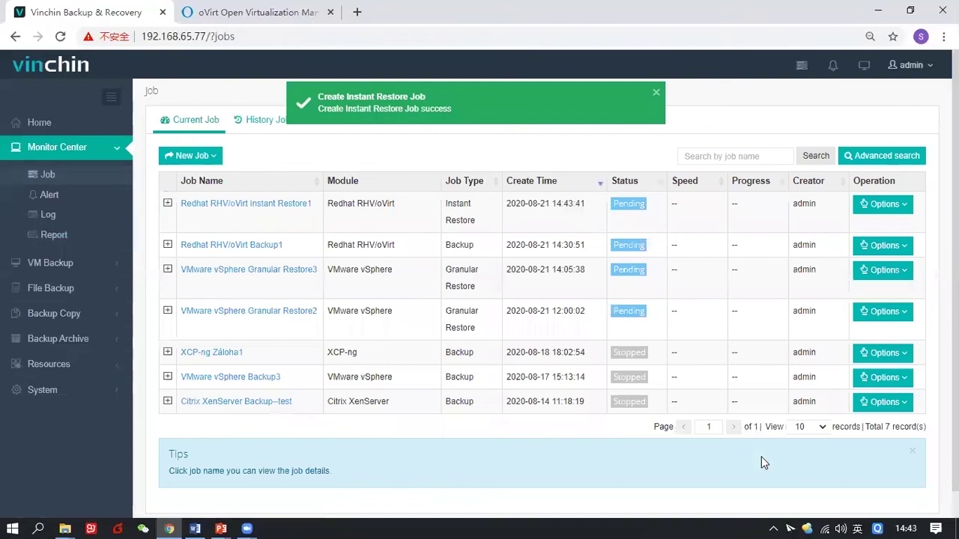
{"action": "left_click", "coordinate": [900, 209]}
Start Redhat RHV/oVirt Instant Restore1, check its run log, then switch to the oVirt tab
{"action": "left_click", "coordinate": [895, 233]}
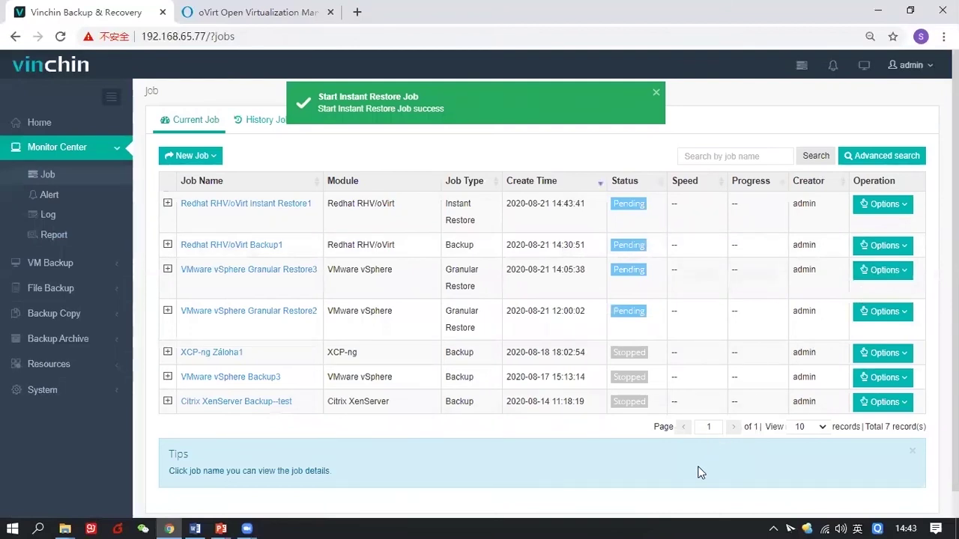
{"action": "left_click", "coordinate": [233, 206]}
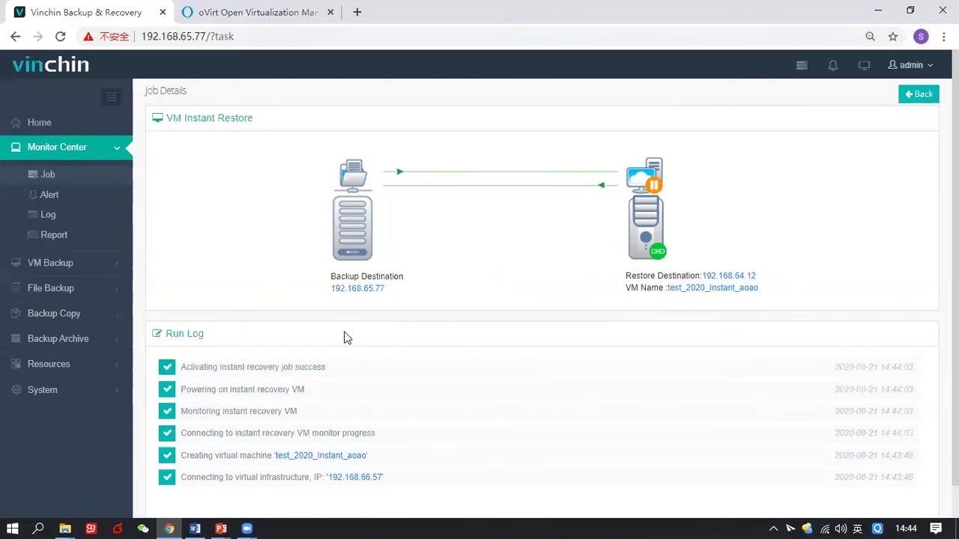
{"action": "left_click", "coordinate": [272, 22]}
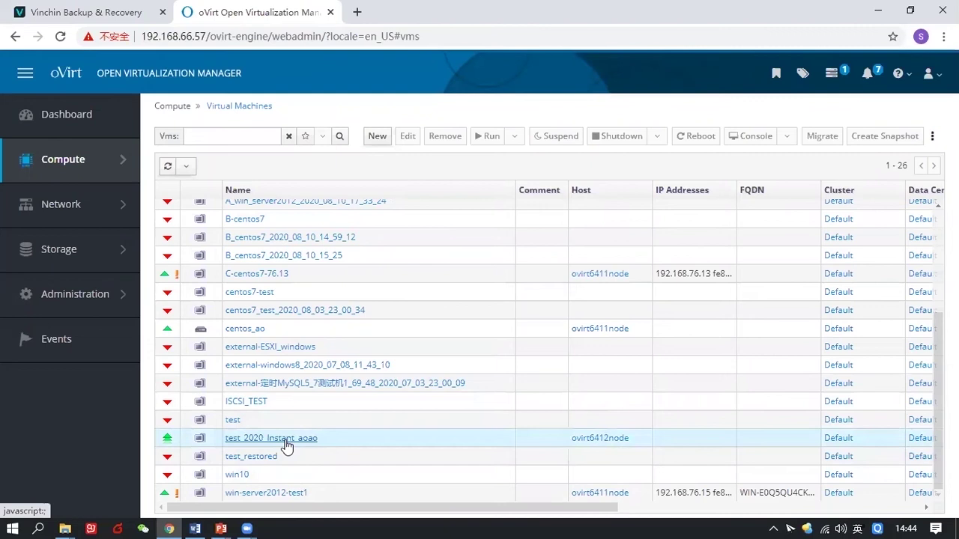
Launch a console for test_2020_Instant_aoao via the downloaded console.vv file
{"action": "left_click", "coordinate": [353, 438]}
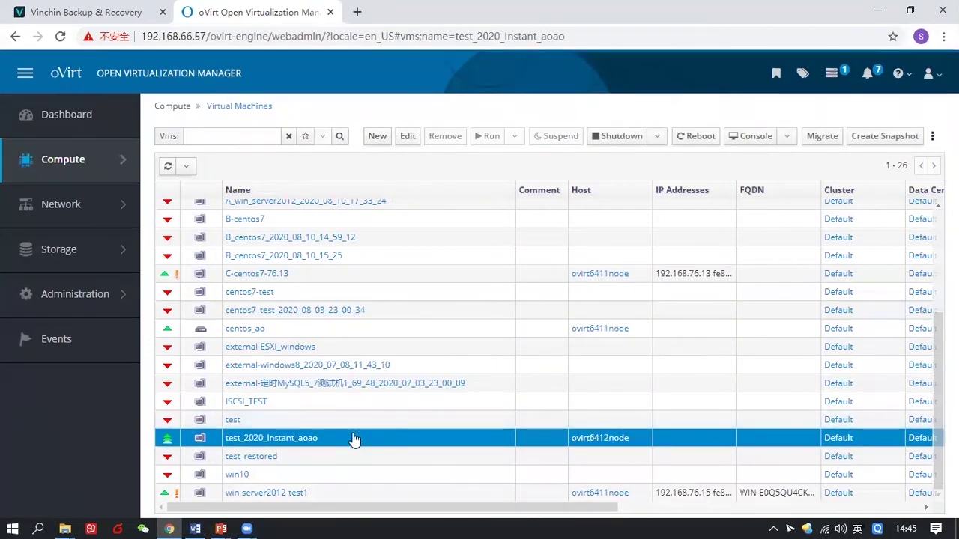
{"action": "left_click", "coordinate": [750, 135]}
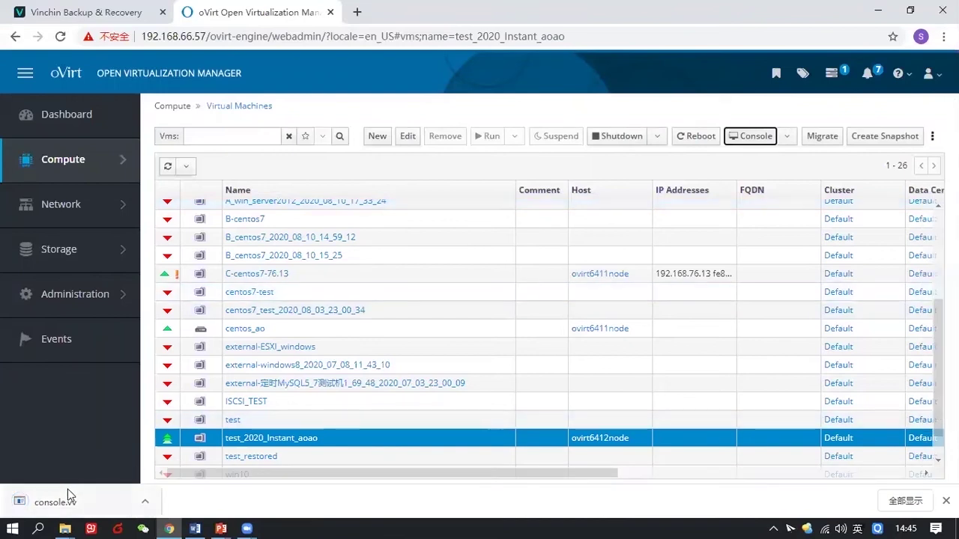
{"action": "left_click", "coordinate": [57, 507]}
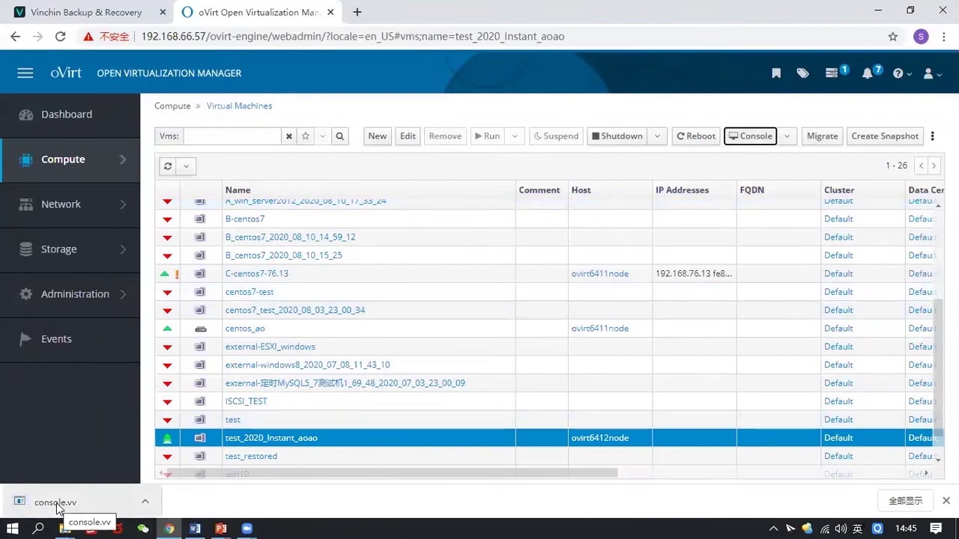
{"action": "left_click", "coordinate": [58, 506]}
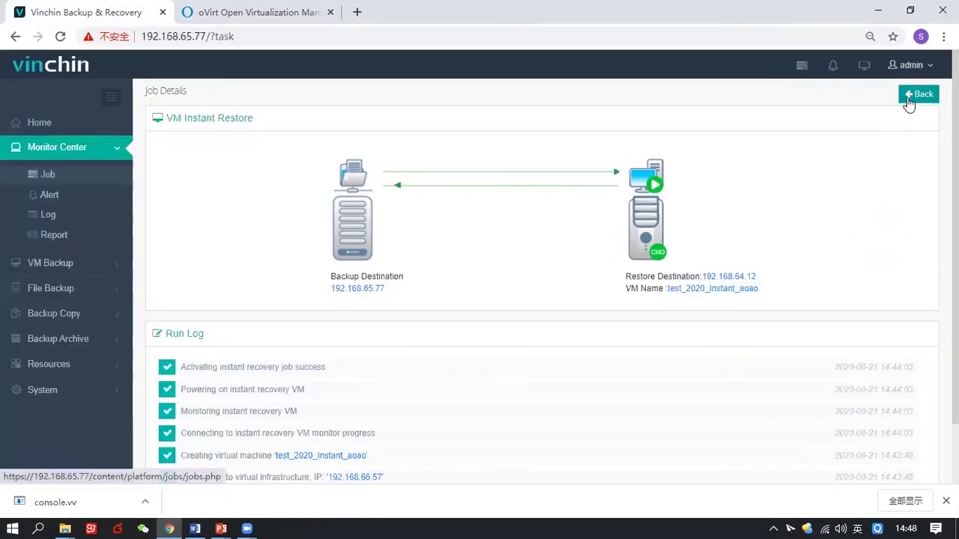
Return to the job list and confirm Redhat RHV/oVirt Instant Restore1 shows Running
{"action": "left_click", "coordinate": [917, 94]}
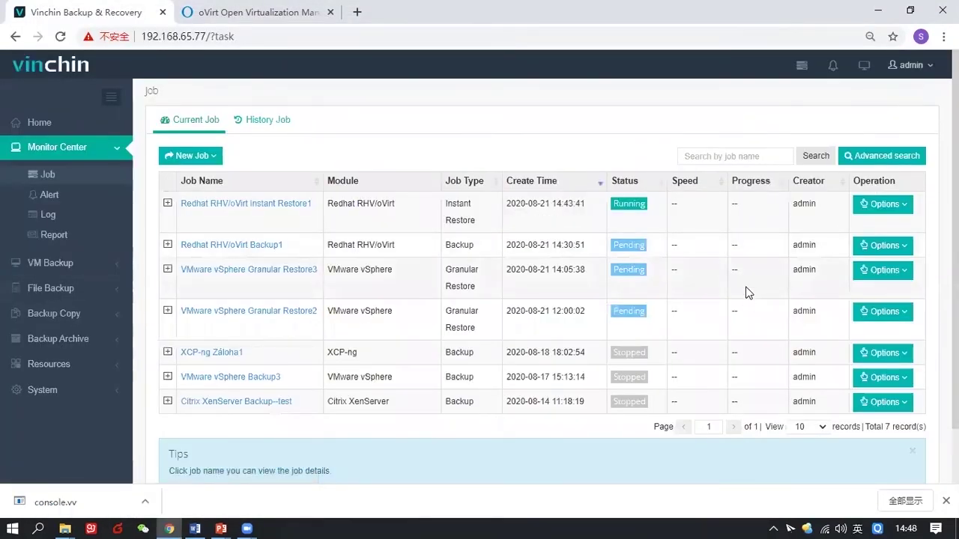
{"action": "left_click", "coordinate": [899, 208]}
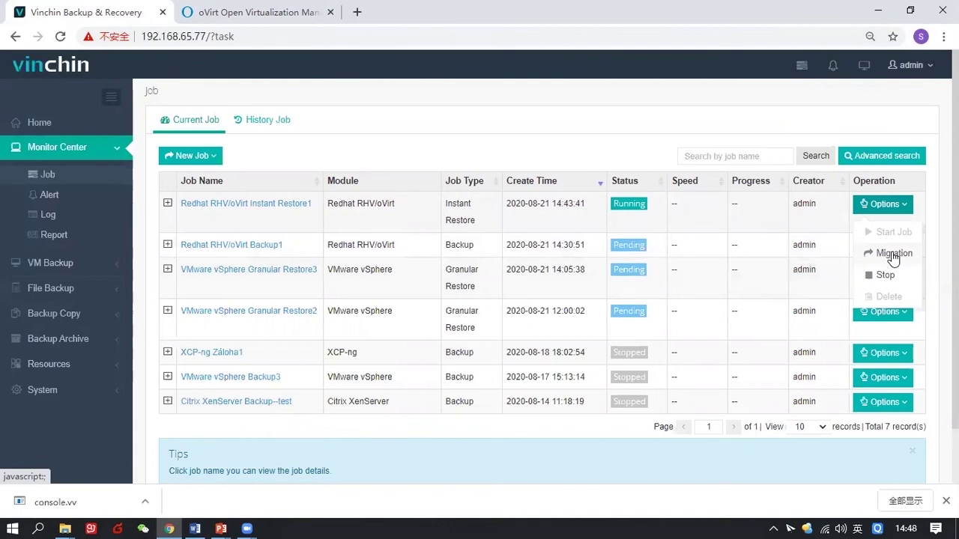
{"action": "left_click", "coordinate": [893, 255]}
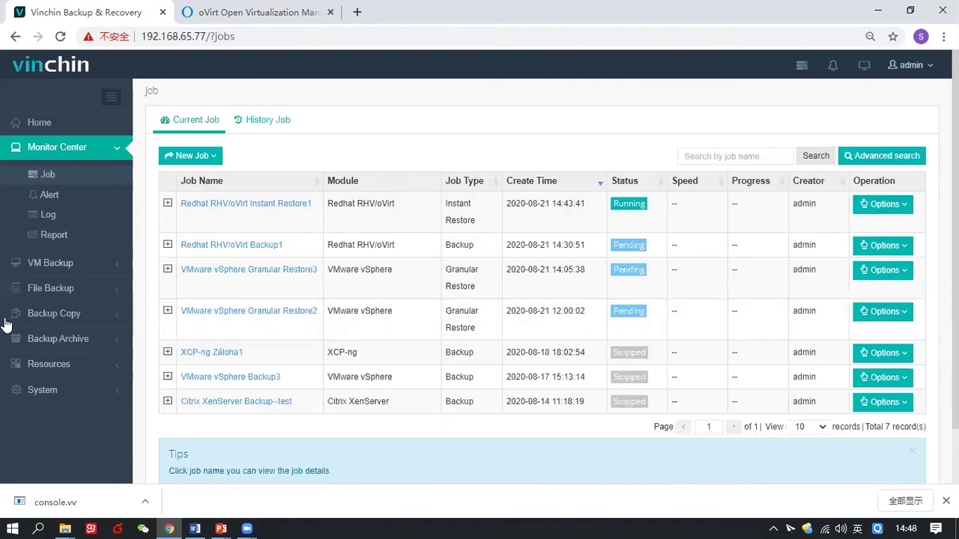
{"action": "left_click", "coordinate": [56, 263]}
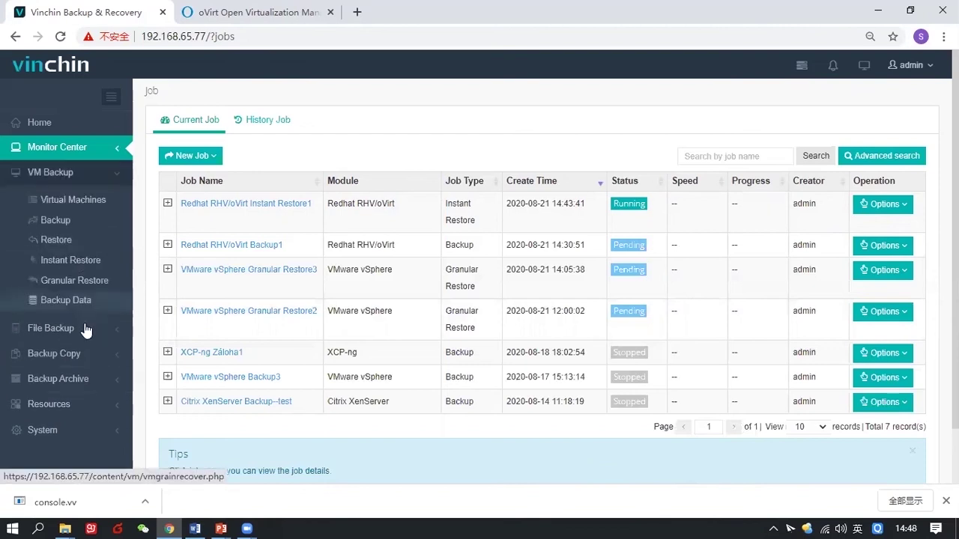
{"action": "left_click", "coordinate": [84, 282]}
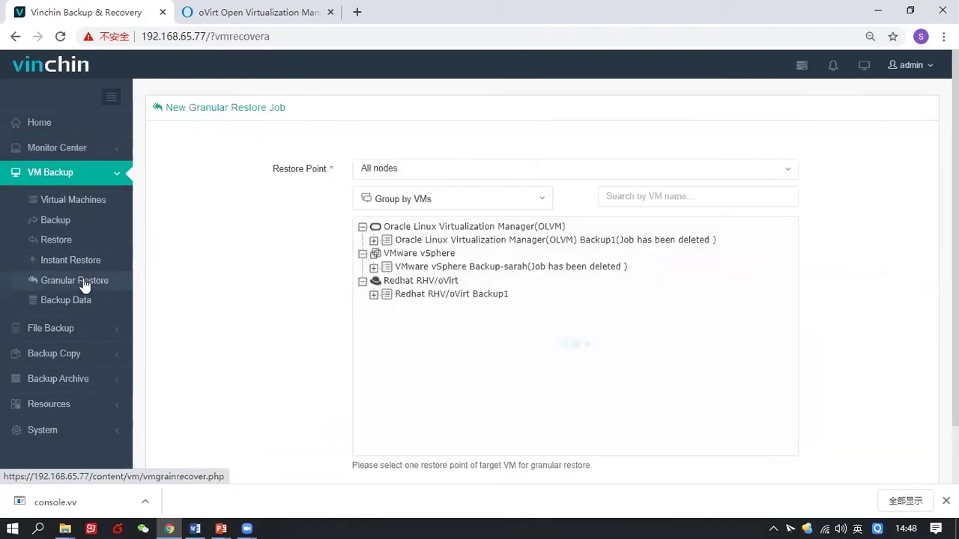
{"action": "left_click", "coordinate": [444, 294]}
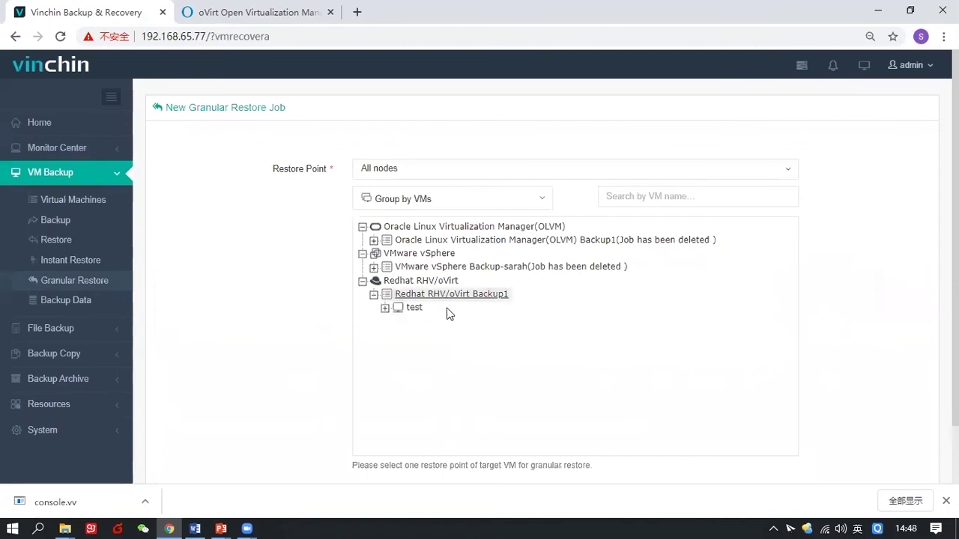
{"action": "left_click", "coordinate": [413, 307]}
{"action": "left_click", "coordinate": [453, 323]}
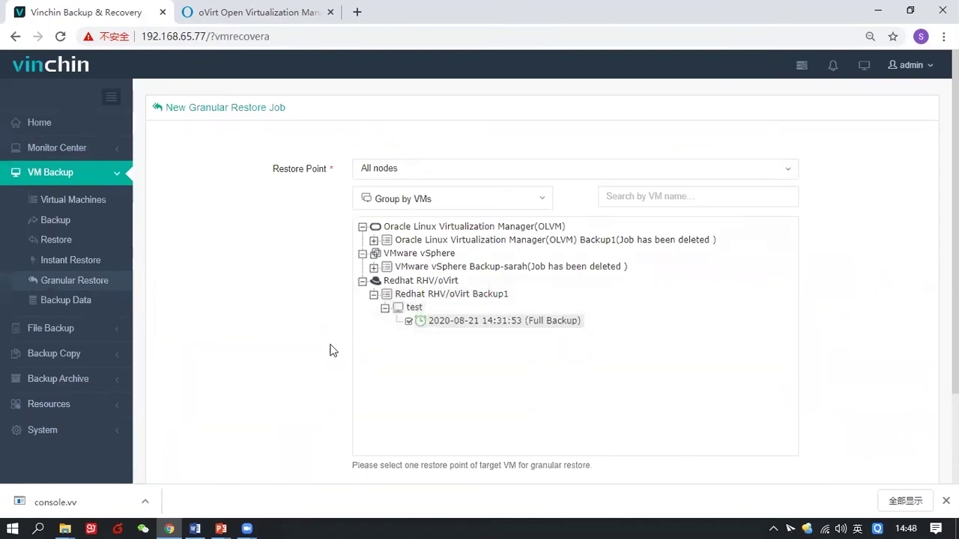
{"action": "scroll", "coordinate": [243, 325], "scroll_direction": "down", "scroll_amount": 2}
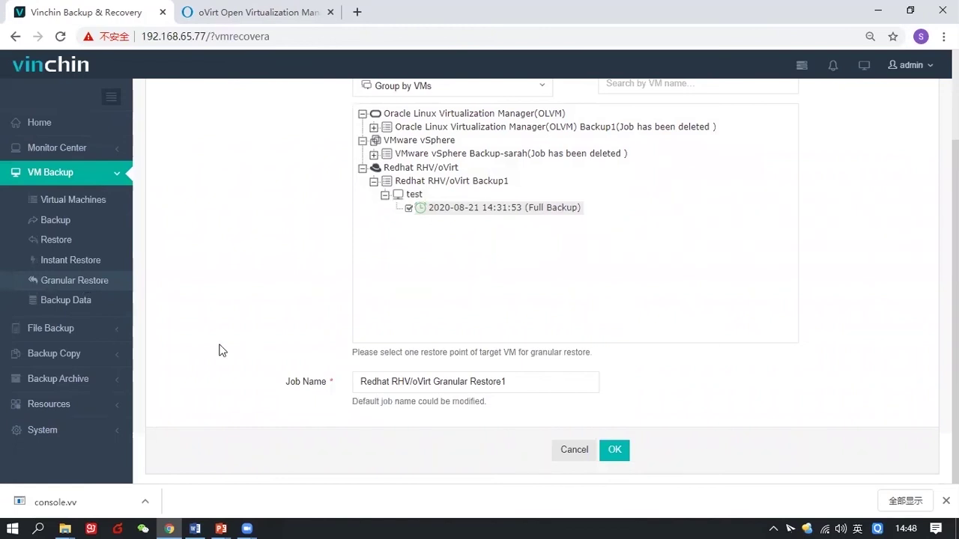
{"action": "left_click", "coordinate": [615, 451]}
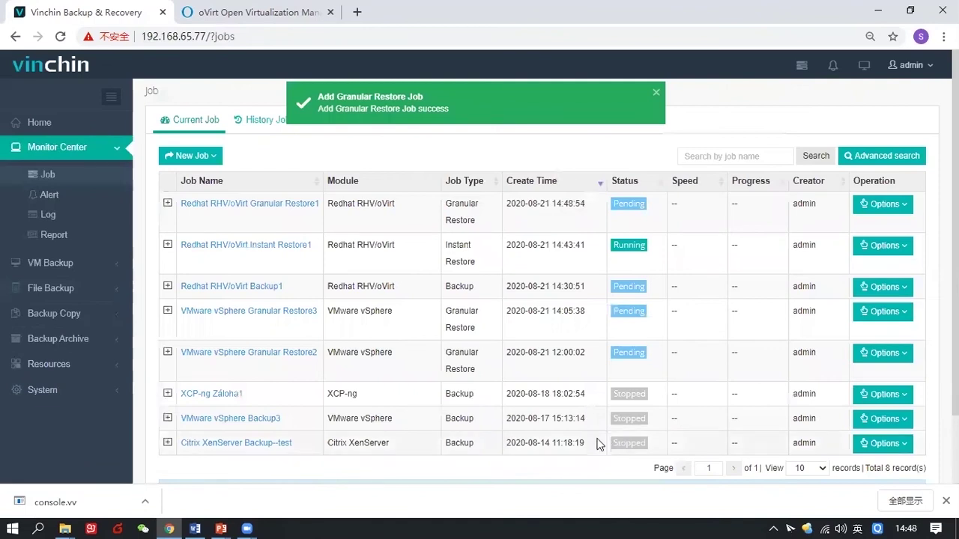
{"action": "left_click", "coordinate": [905, 205]}
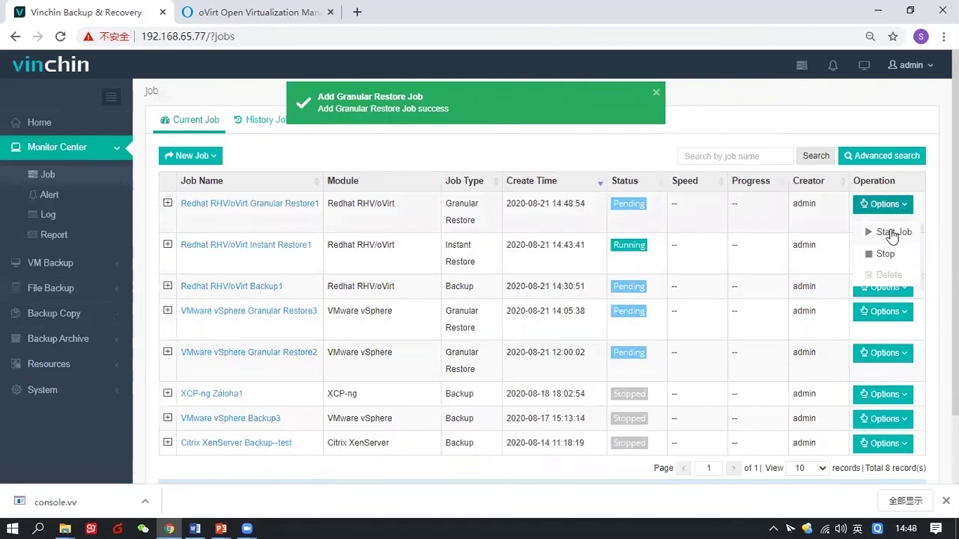
Start Granular Restore1 and browse the / root folder of VM test's backup
{"action": "left_click", "coordinate": [892, 233]}
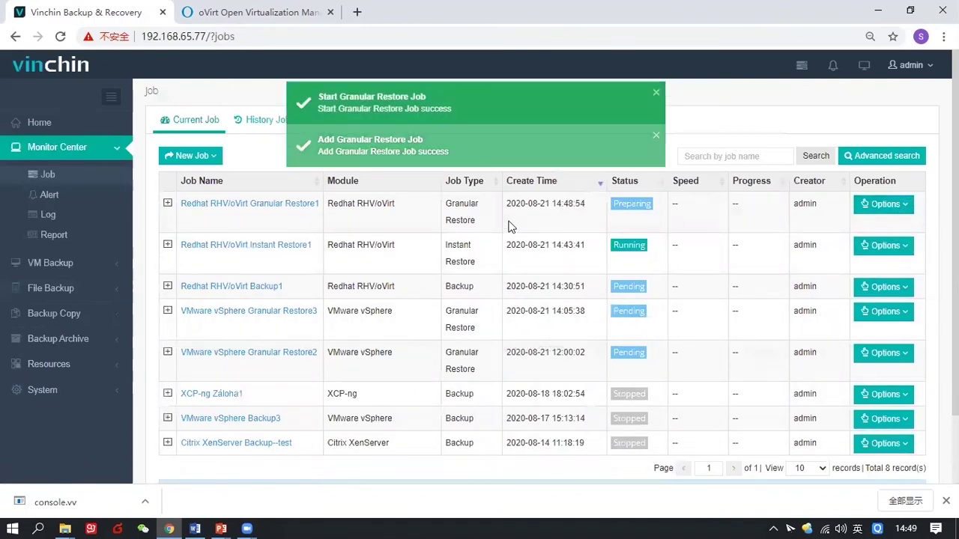
{"action": "left_click", "coordinate": [264, 206]}
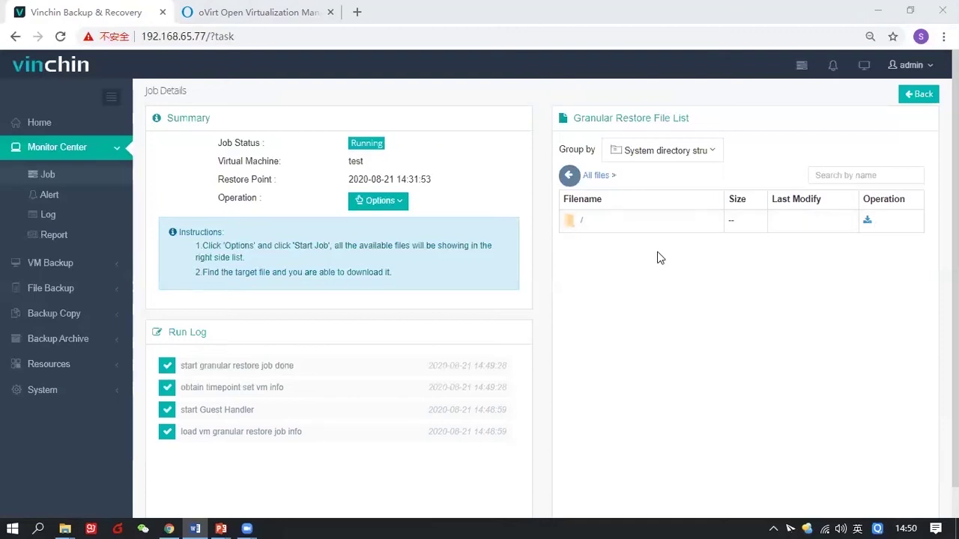
{"action": "left_click", "coordinate": [575, 225]}
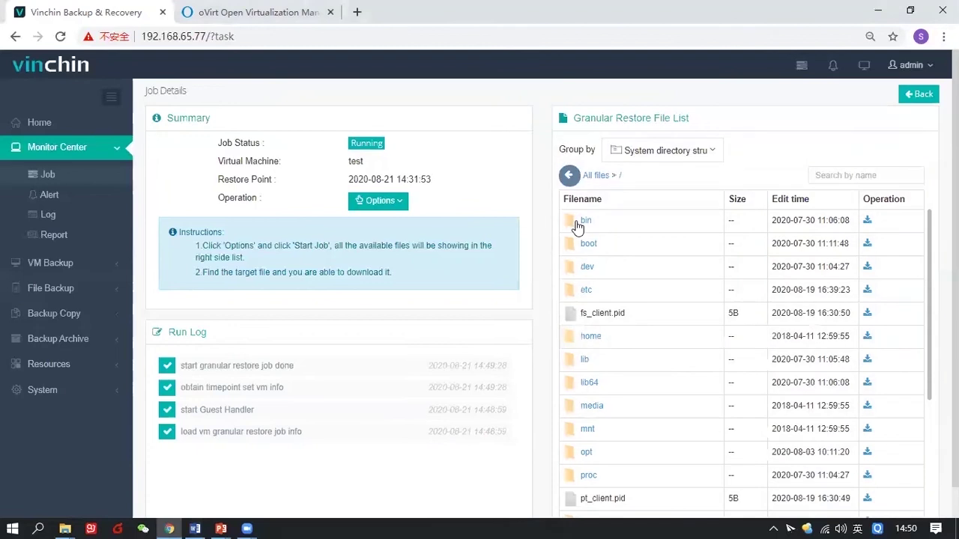
{"action": "scroll", "coordinate": [637, 407], "scroll_direction": "down", "scroll_amount": 6}
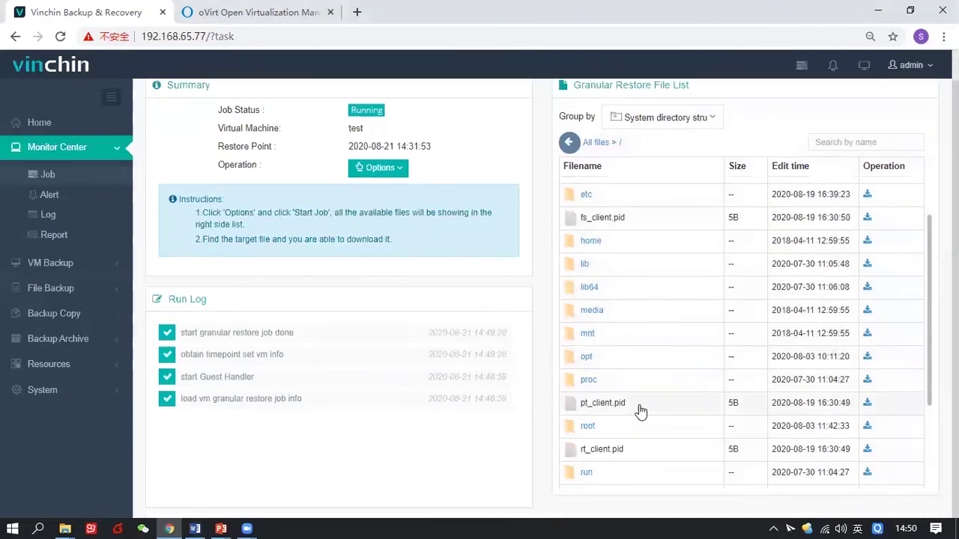
{"action": "scroll", "coordinate": [749, 315], "scroll_direction": "up", "scroll_amount": 6}
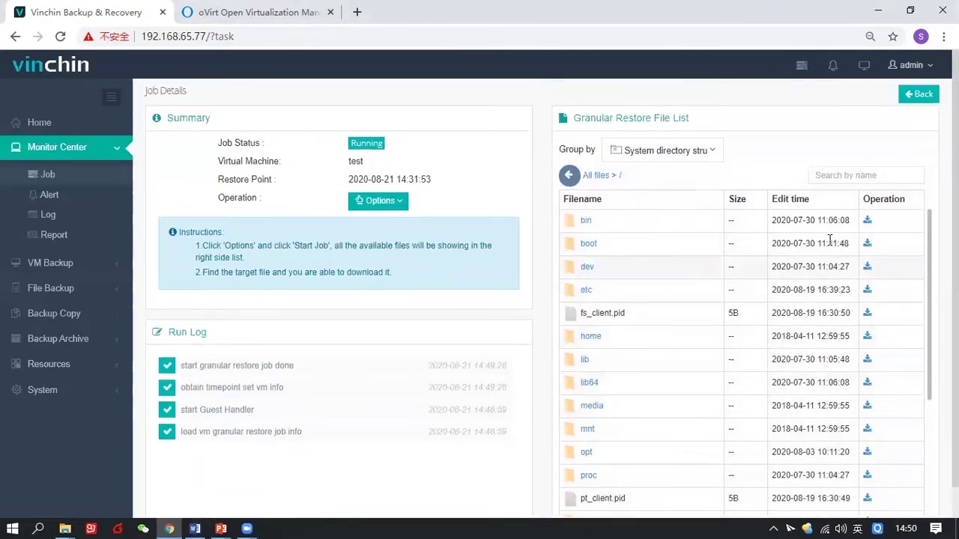
Download fs_client.pid and show it in the Downloads folder
{"action": "left_click", "coordinate": [867, 313]}
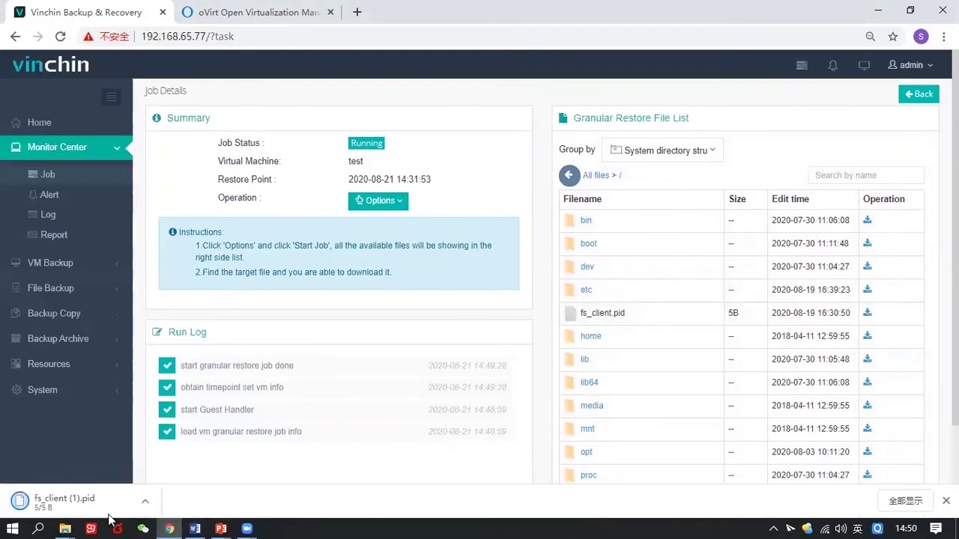
{"action": "left_click", "coordinate": [146, 505]}
{"action": "left_click", "coordinate": [238, 453]}
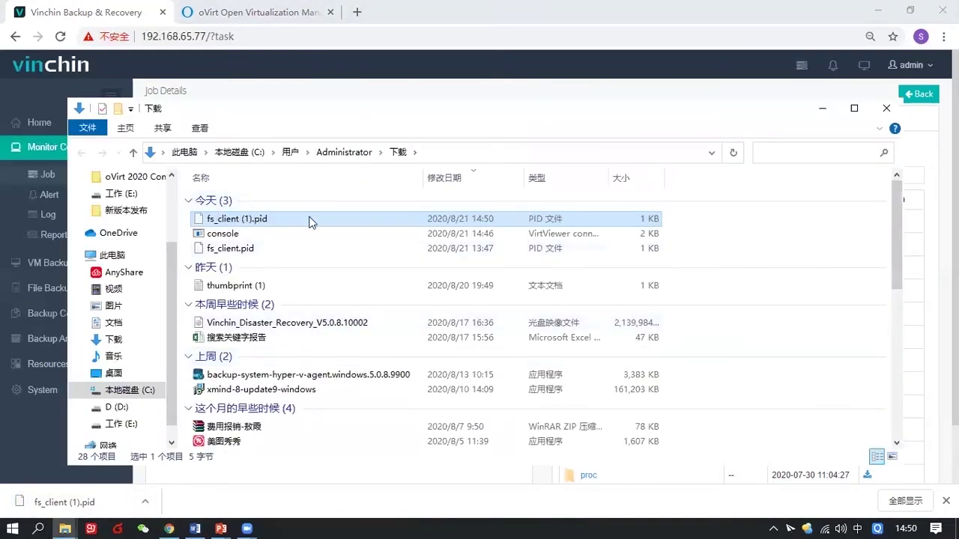
{"action": "key", "text": "alt+Tab"}
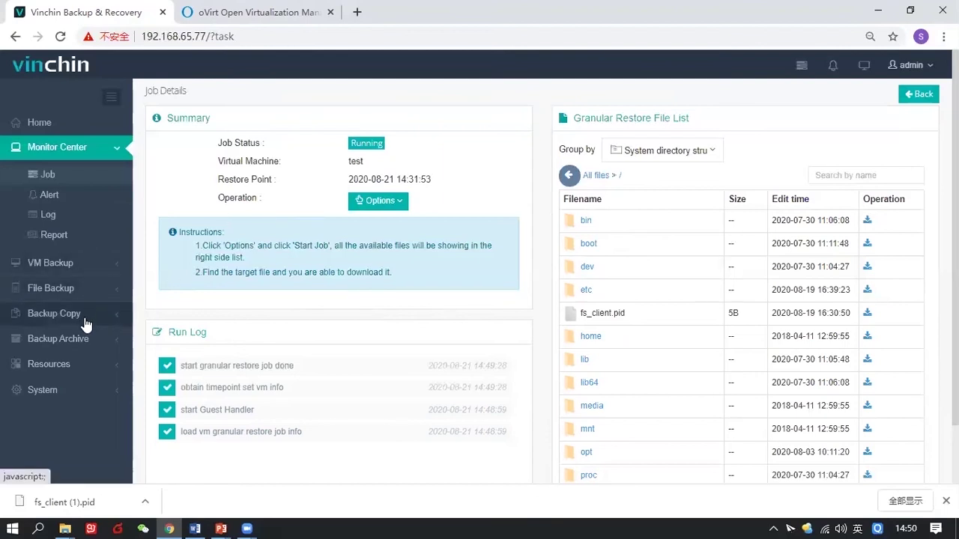
Start a new copy job with VM test from Redhat RHV/oVirt Backup1 as the source
{"action": "left_click", "coordinate": [56, 318]}
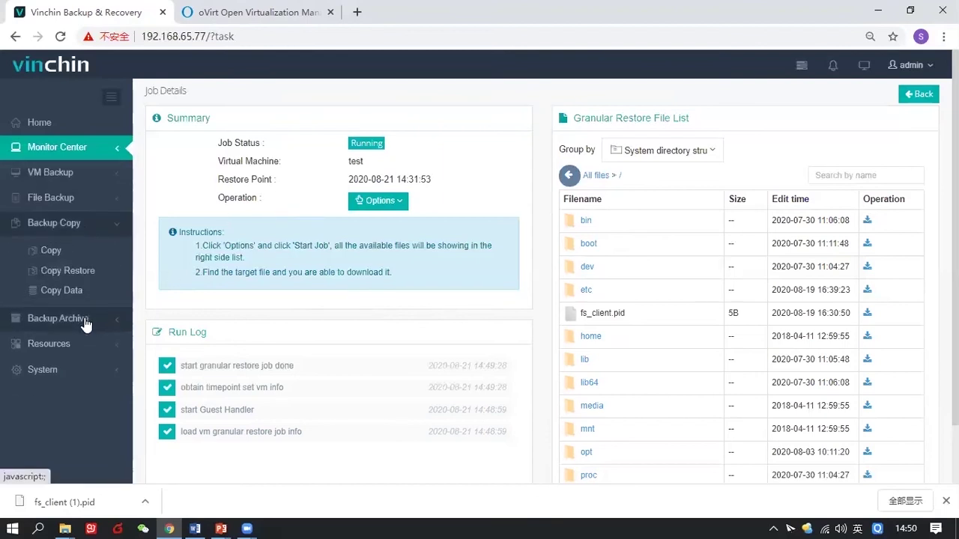
{"action": "left_click", "coordinate": [60, 255]}
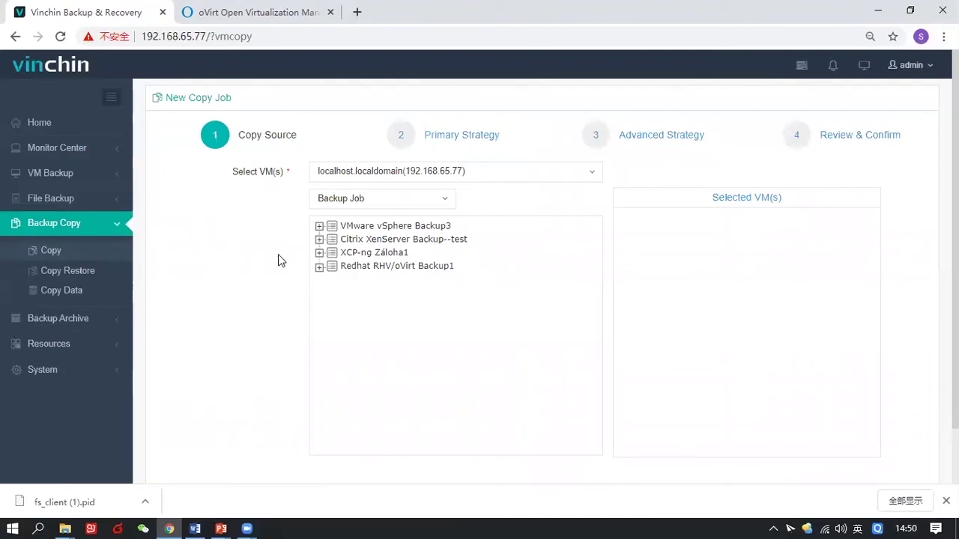
{"action": "left_click", "coordinate": [319, 267]}
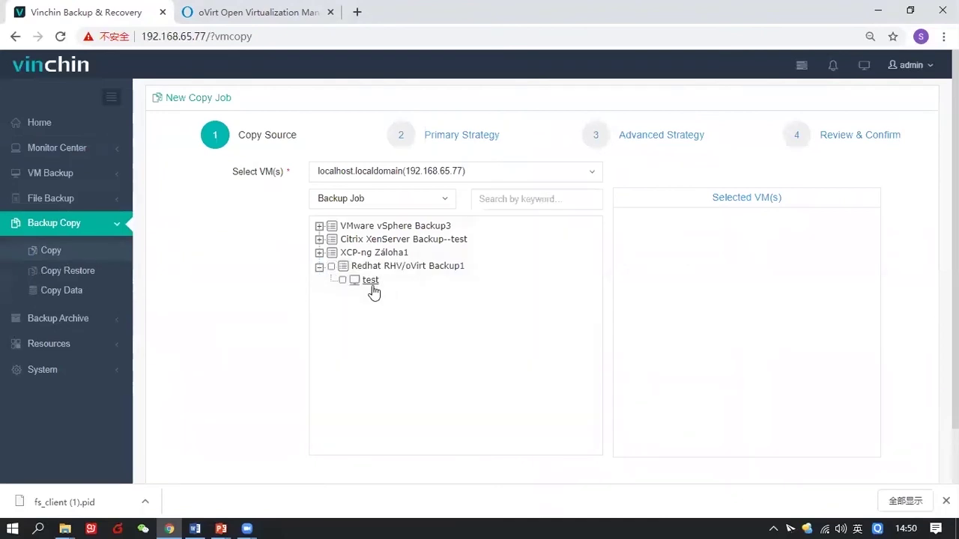
{"action": "left_click", "coordinate": [372, 284]}
{"action": "scroll", "coordinate": [300, 330], "scroll_direction": "down", "scroll_amount": 1}
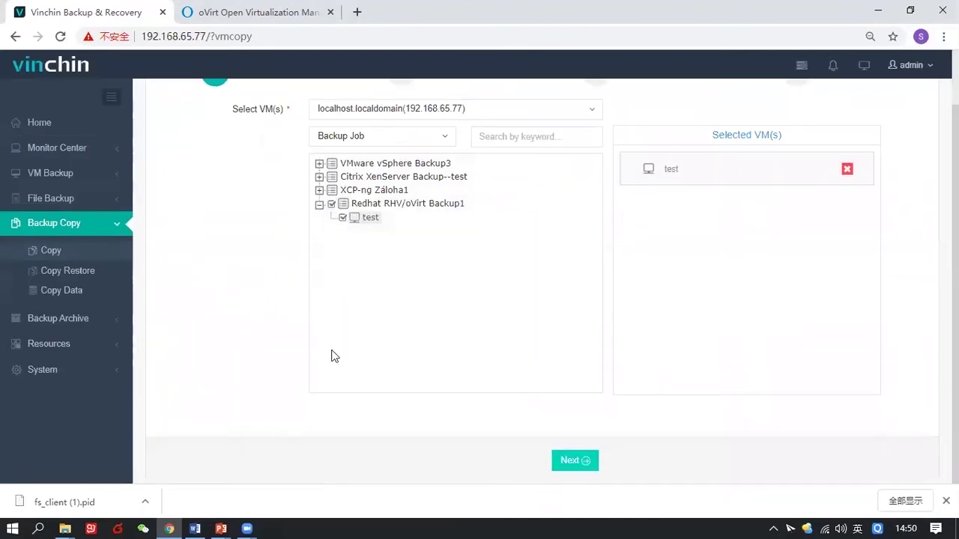
{"action": "left_click", "coordinate": [587, 471]}
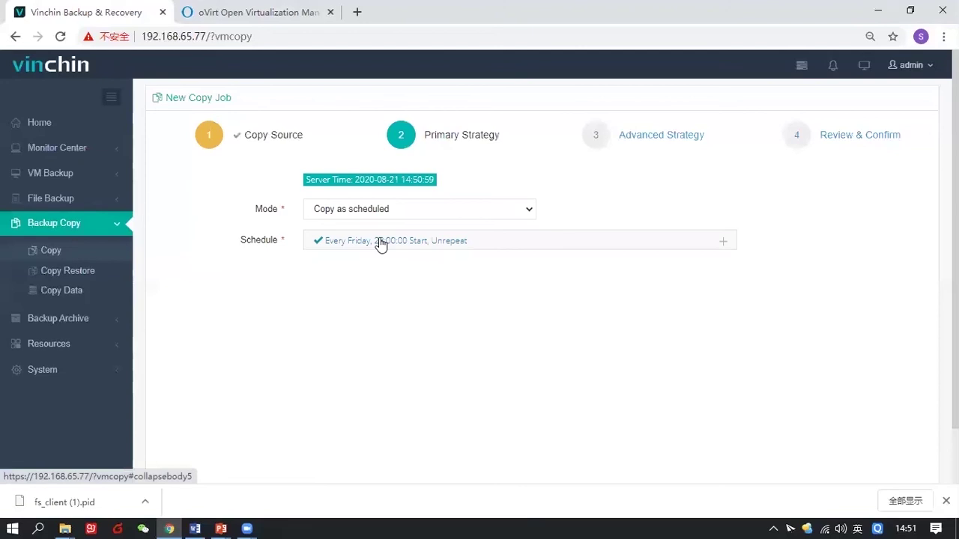
Schedule the copy weekly on Friday at 23:00
{"action": "left_click", "coordinate": [380, 242]}
{"action": "left_click", "coordinate": [367, 268]}
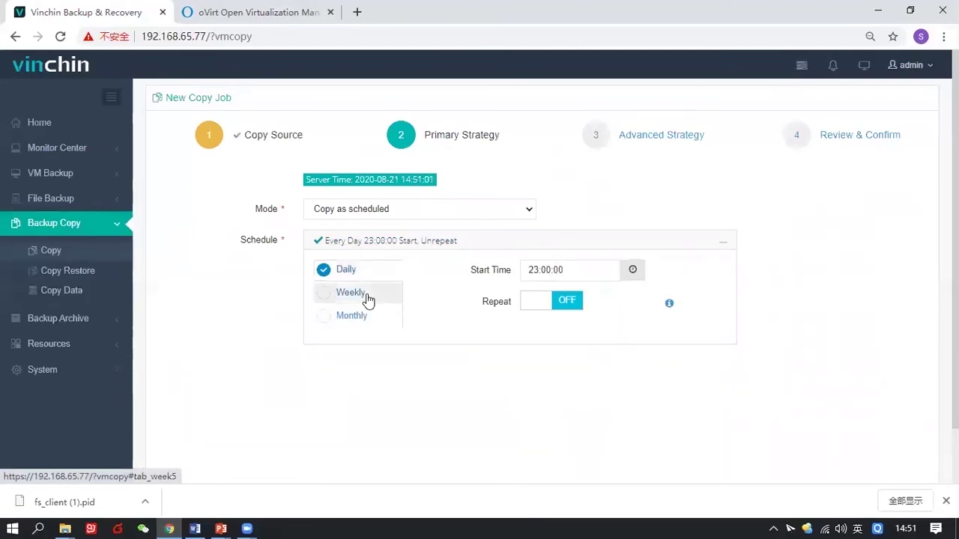
{"action": "left_click", "coordinate": [364, 296]}
{"action": "scroll", "coordinate": [326, 386], "scroll_direction": "down", "scroll_amount": 2}
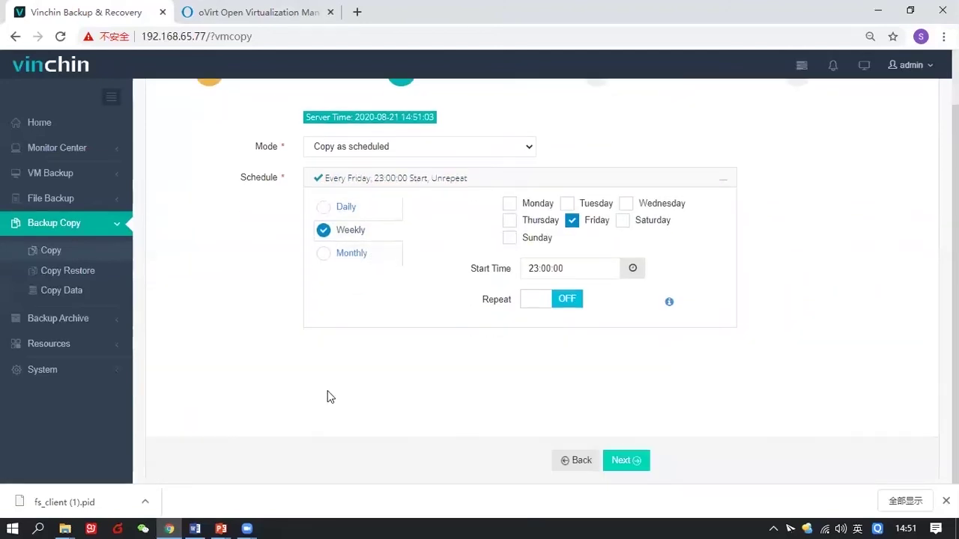
{"action": "left_click", "coordinate": [624, 459]}
Check the Local Disk2 destination, network and 30-restore-point retention, review, and submit the copy job
{"action": "scroll", "coordinate": [747, 341], "scroll_direction": "up", "scroll_amount": 1}
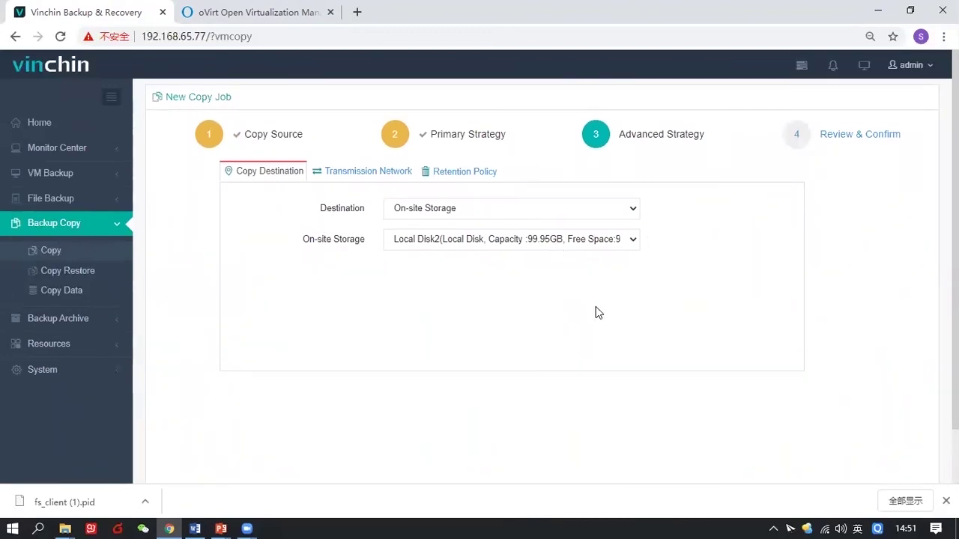
{"action": "scroll", "coordinate": [596, 303], "scroll_direction": "down", "scroll_amount": 2}
{"action": "left_click", "coordinate": [373, 108]}
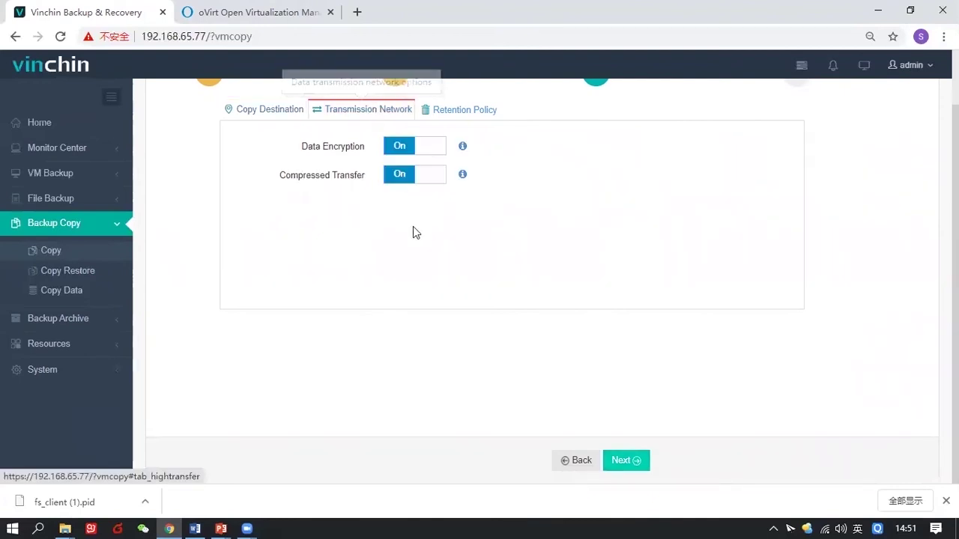
{"action": "left_click", "coordinate": [454, 110]}
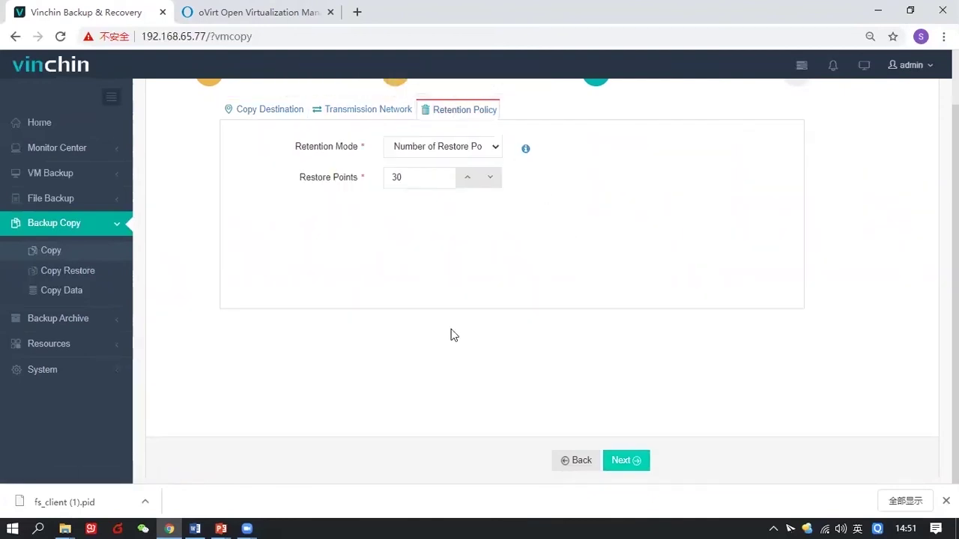
{"action": "left_click", "coordinate": [619, 460]}
{"action": "scroll", "coordinate": [520, 226], "scroll_direction": "down", "scroll_amount": 1}
{"action": "scroll", "coordinate": [516, 238], "scroll_direction": "up", "scroll_amount": 1}
{"action": "scroll", "coordinate": [522, 258], "scroll_direction": "down", "scroll_amount": 1}
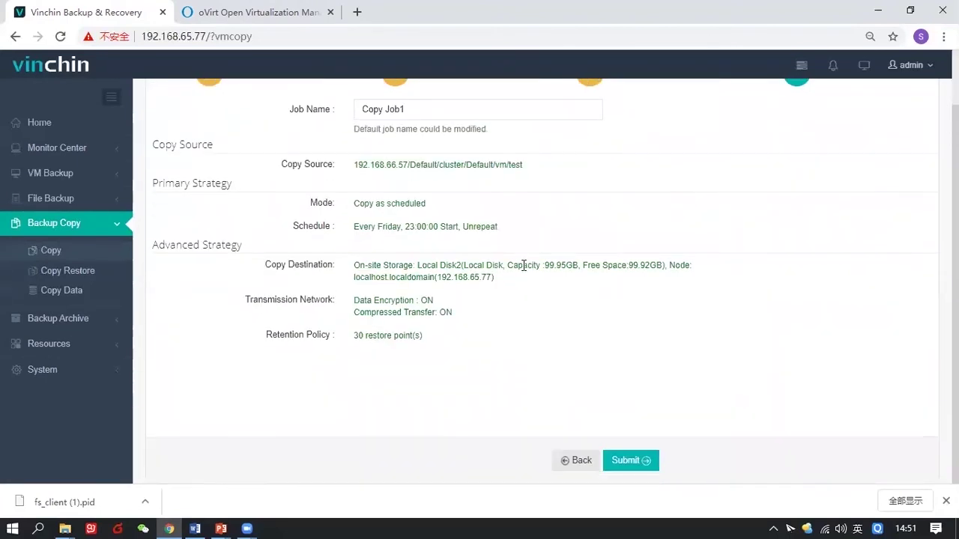
{"action": "left_click", "coordinate": [642, 460]}
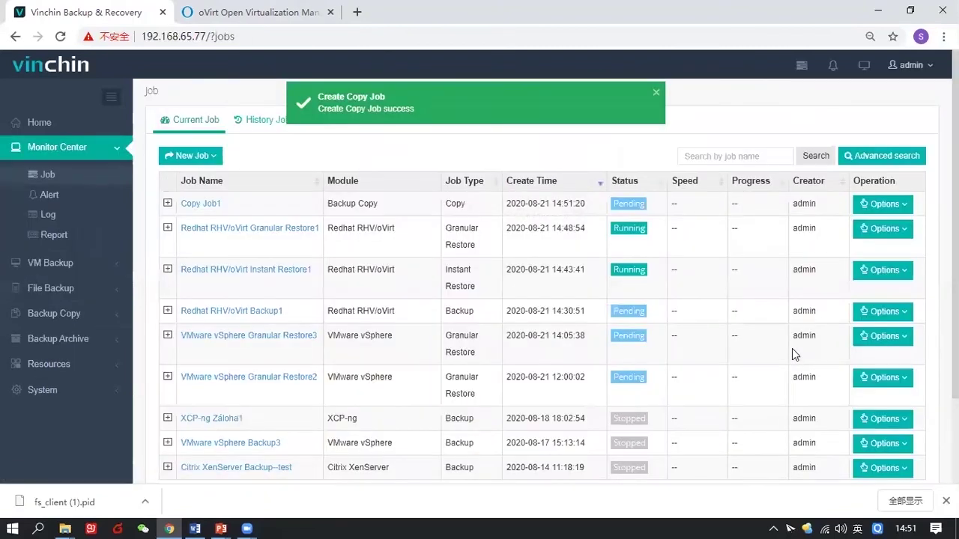
Run Copy Job1 immediately and check that its run log reports Job success
{"action": "left_click", "coordinate": [902, 207]}
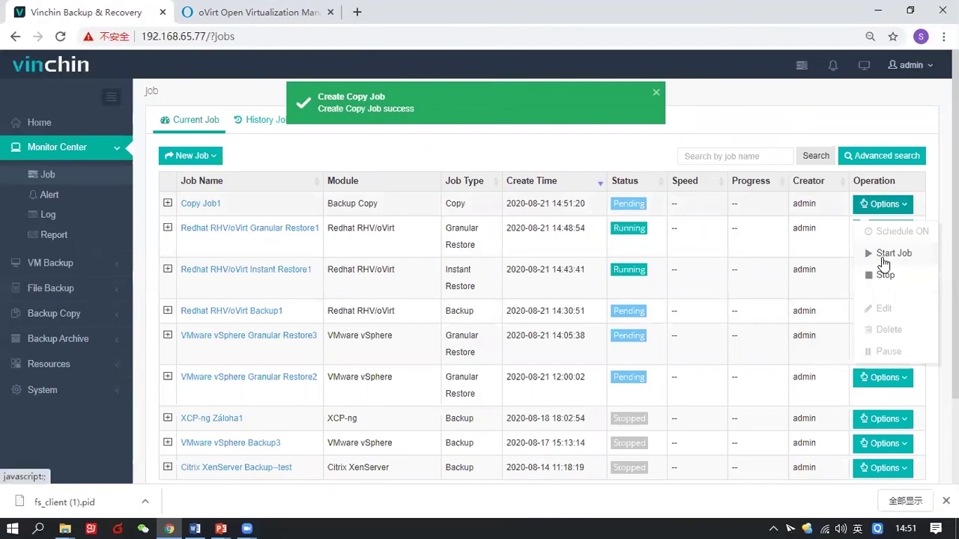
{"action": "left_click", "coordinate": [891, 254]}
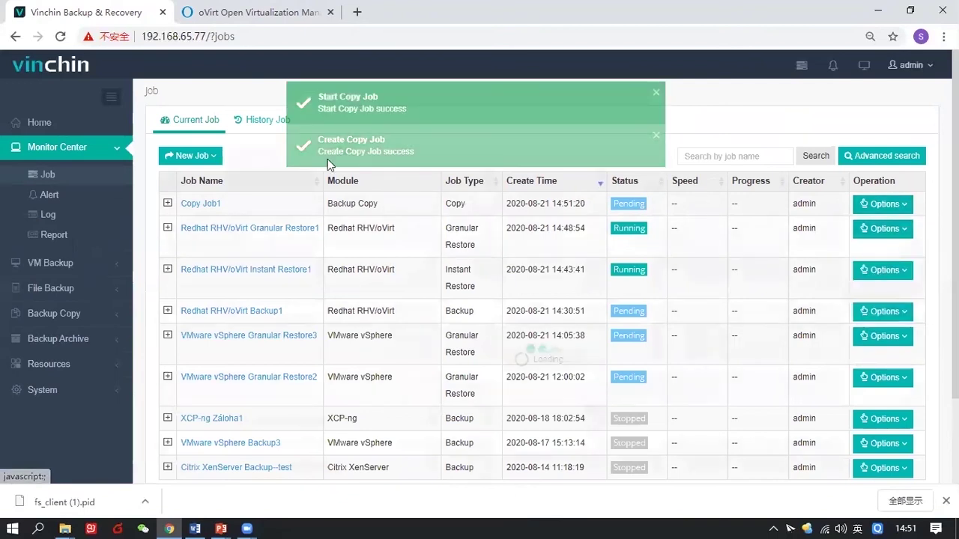
{"action": "left_click", "coordinate": [204, 206]}
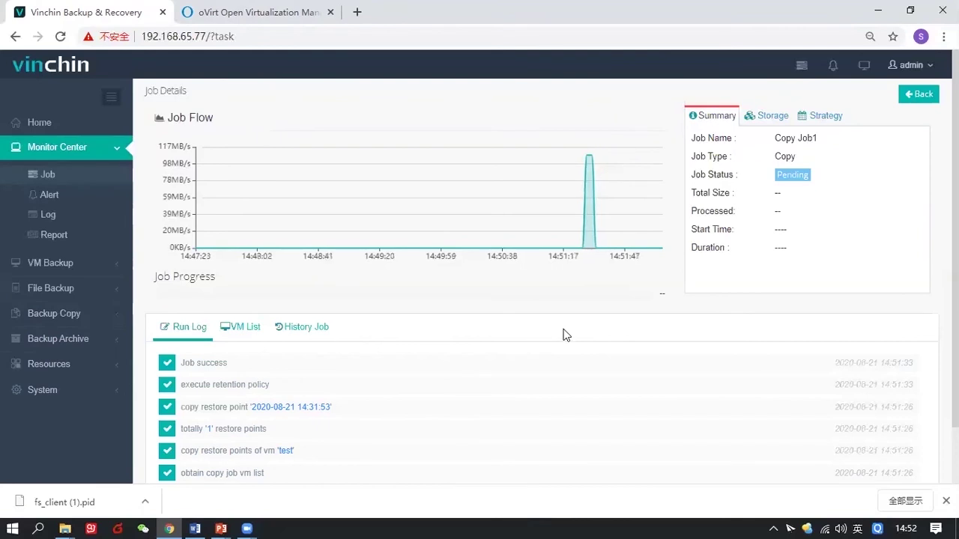
{"action": "left_click", "coordinate": [111, 313]}
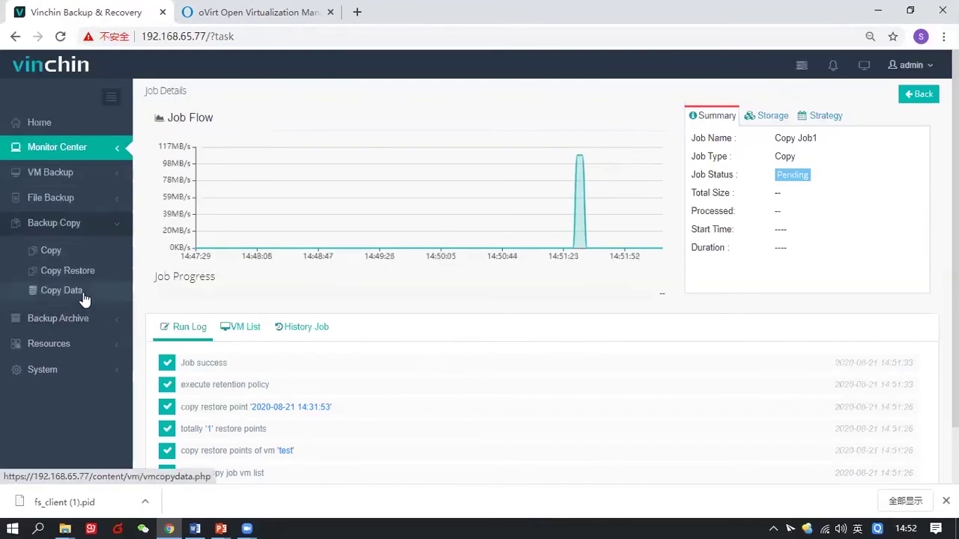
{"action": "left_click", "coordinate": [84, 298]}
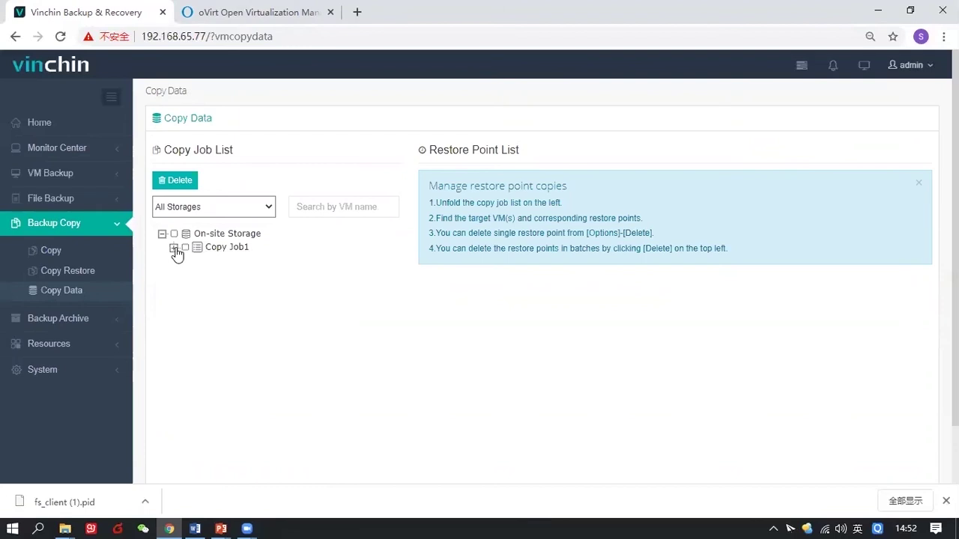
{"action": "left_click", "coordinate": [217, 249]}
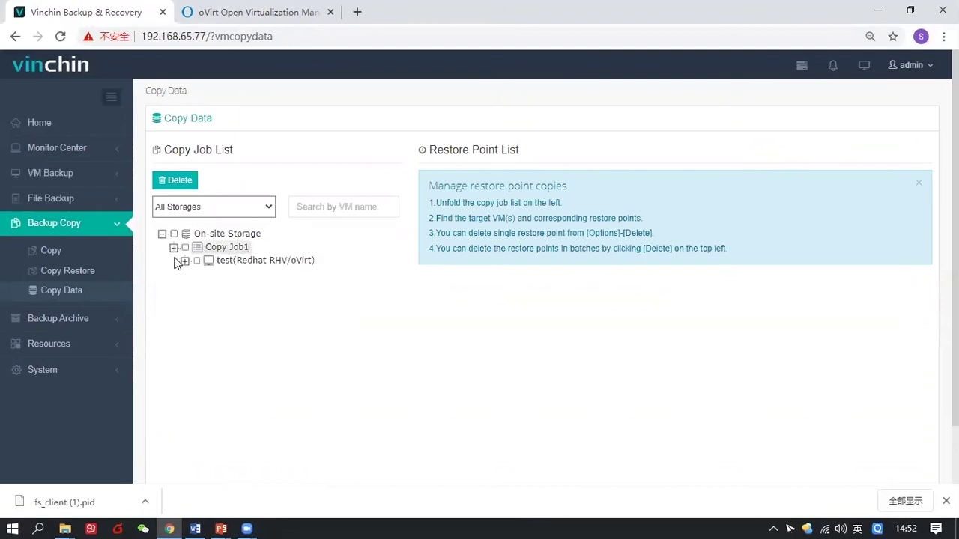
{"action": "left_click", "coordinate": [228, 263]}
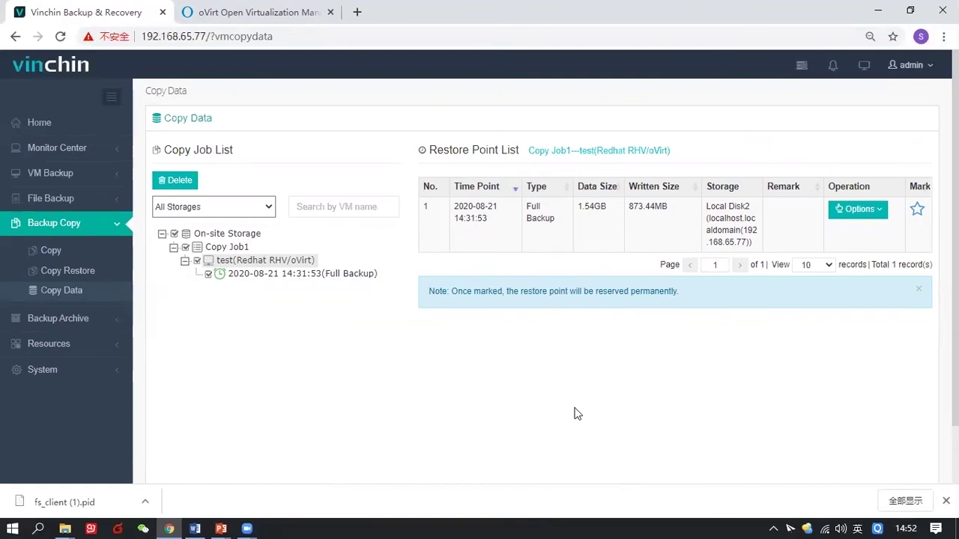
{"action": "left_click", "coordinate": [87, 279]}
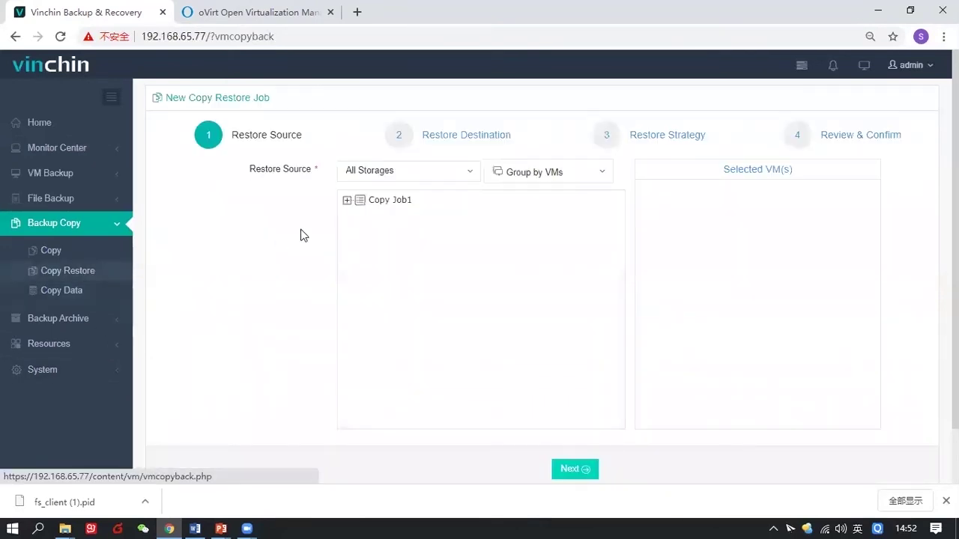
Restore VM test from Copy Job1 to Local Disk1 on localhost and submit the copy restore job
{"action": "left_click", "coordinate": [347, 201]}
{"action": "left_click", "coordinate": [409, 227]}
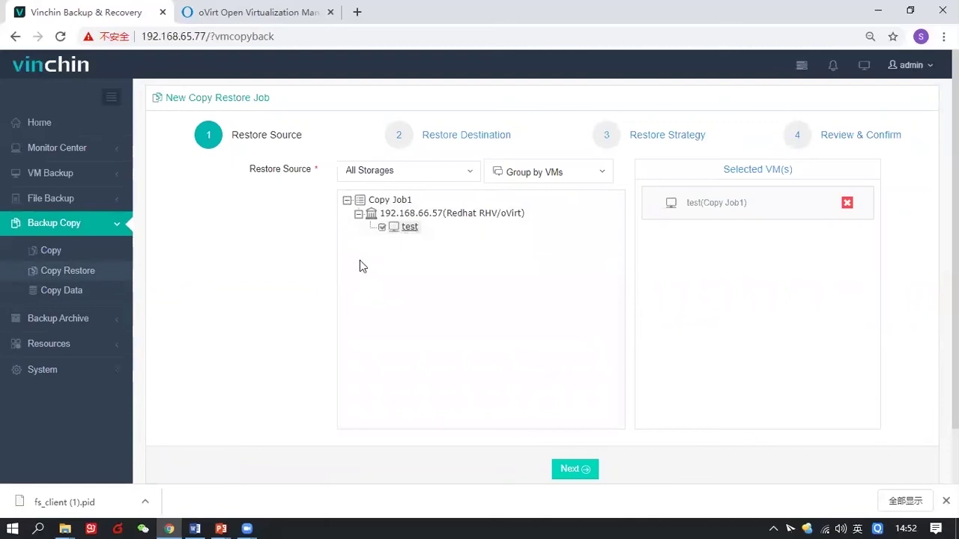
{"action": "scroll", "coordinate": [454, 402], "scroll_direction": "down", "scroll_amount": 1}
{"action": "left_click", "coordinate": [563, 408]}
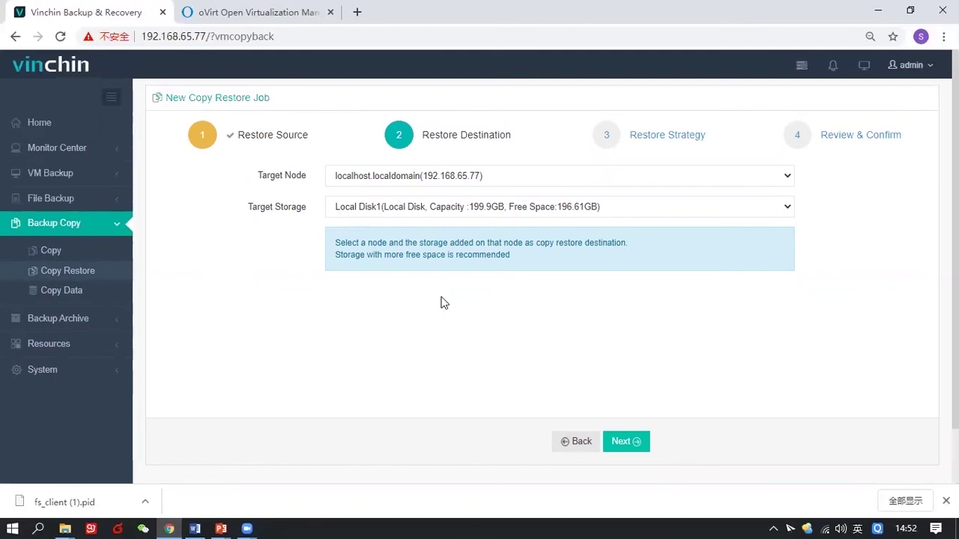
{"action": "left_click", "coordinate": [634, 442]}
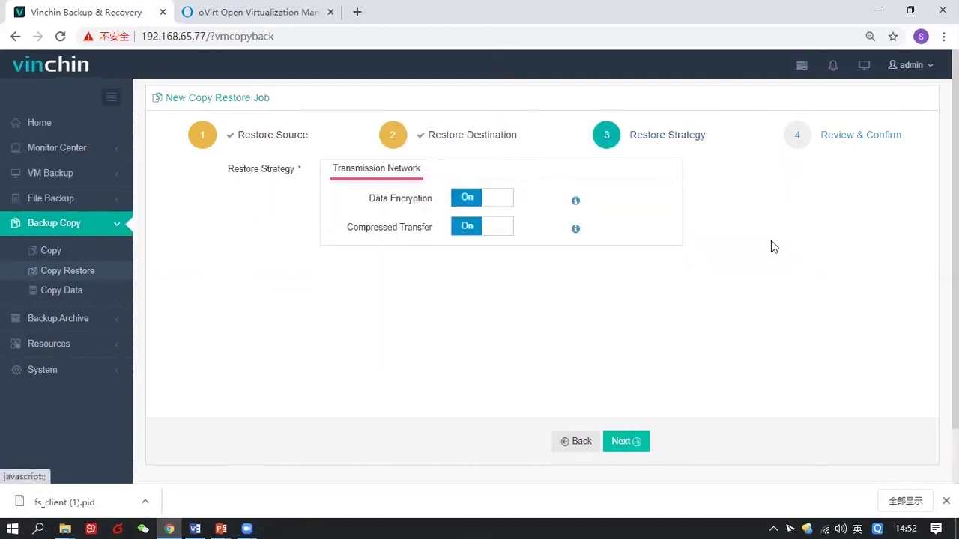
{"action": "left_click", "coordinate": [632, 449]}
{"action": "left_click", "coordinate": [629, 404]}
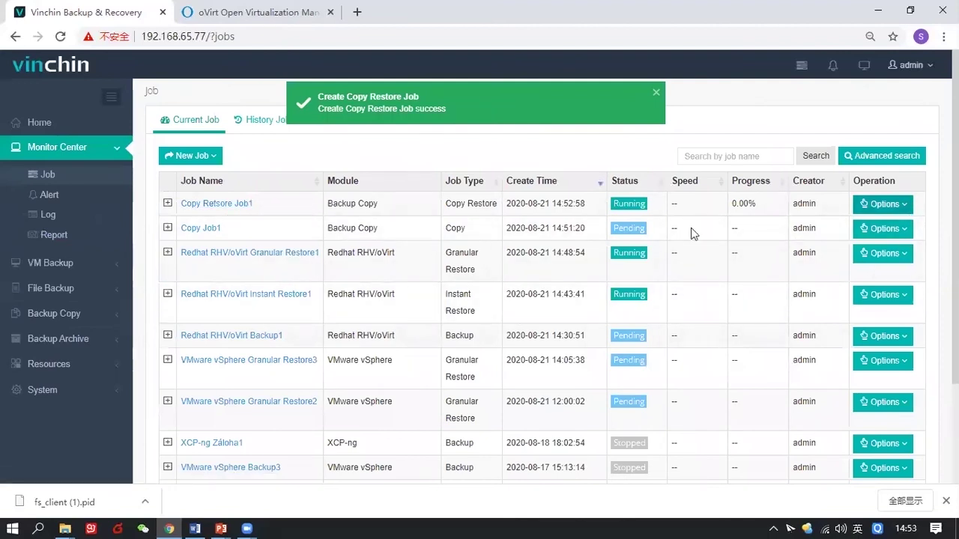
Watch Copy Retsore Job1 finish in its job details, then go to Copy Data
{"action": "left_click", "coordinate": [229, 205]}
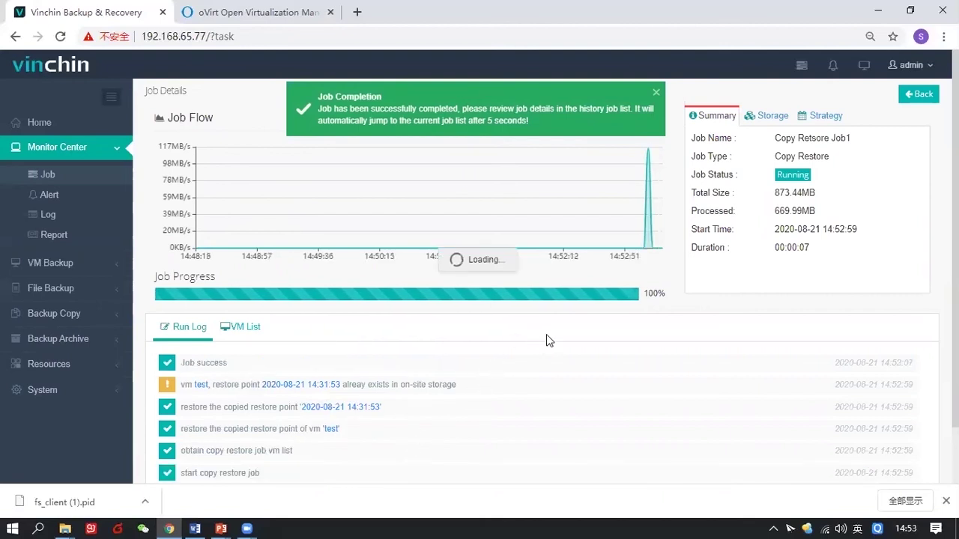
{"action": "left_click", "coordinate": [83, 319]}
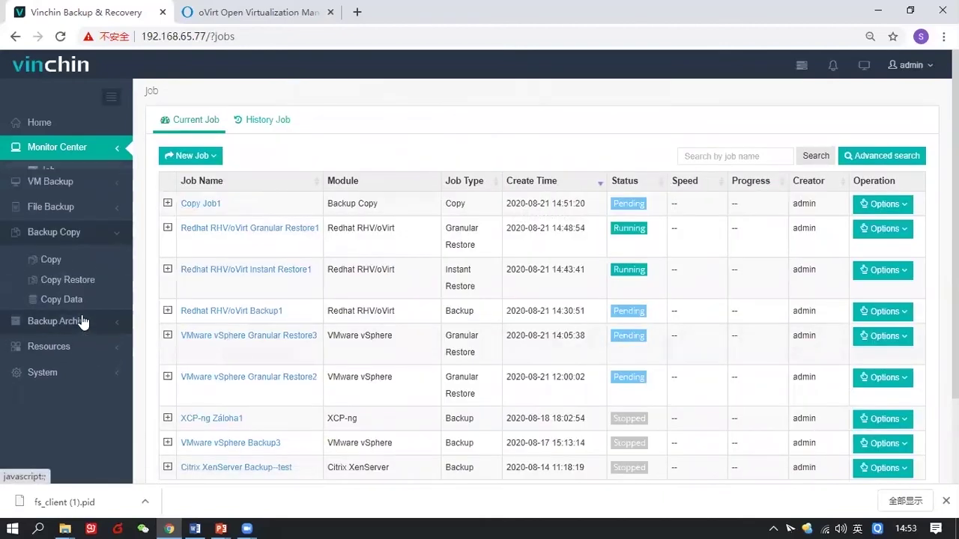
{"action": "left_click", "coordinate": [62, 290]}
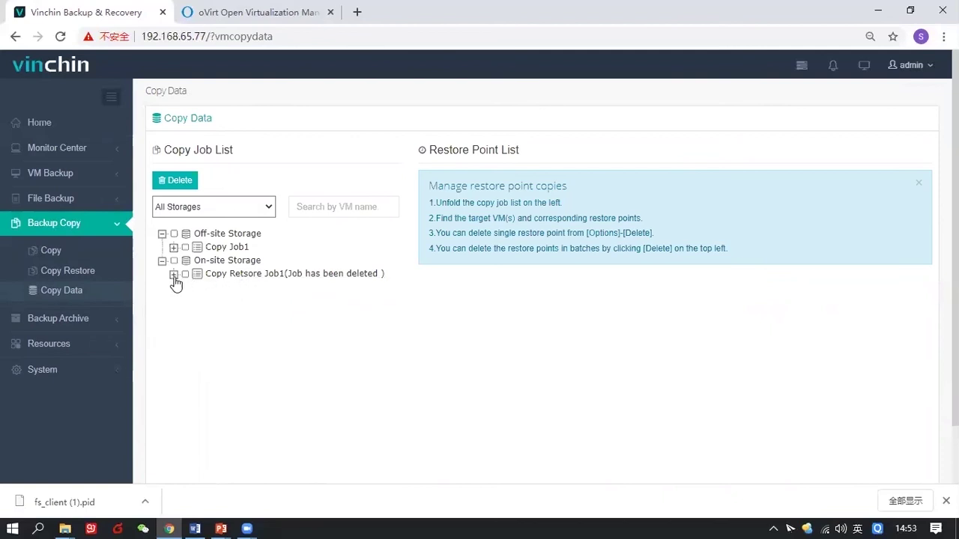
Compare VM test's 14:31:53 full backup under Copy Retsore Job1 and Copy Job1
{"action": "left_click", "coordinate": [232, 274]}
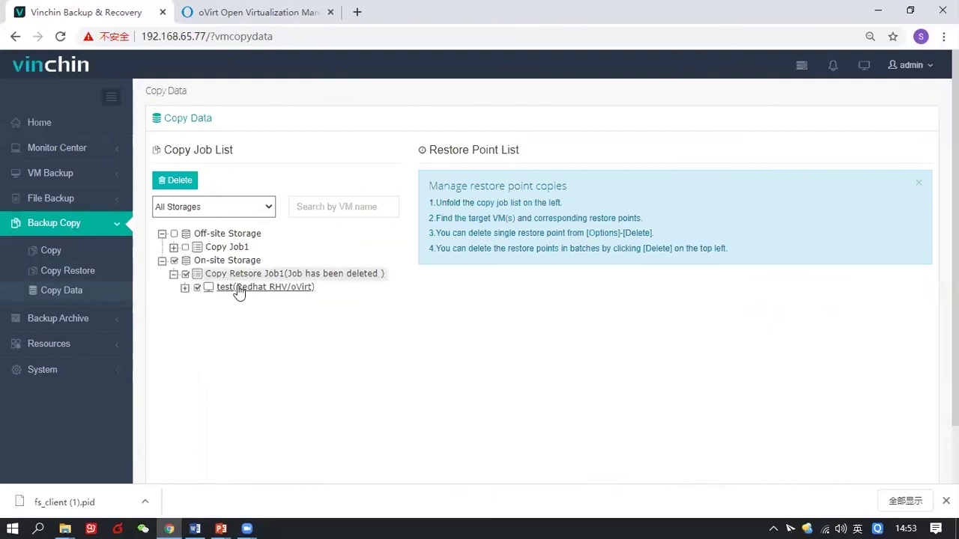
{"action": "left_click", "coordinate": [235, 288]}
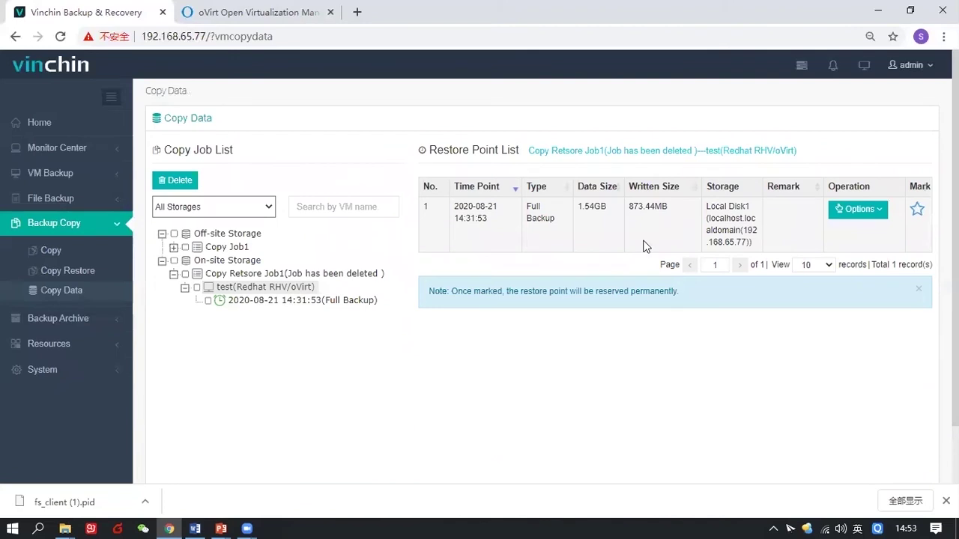
{"action": "left_click", "coordinate": [235, 250]}
{"action": "left_click", "coordinate": [253, 261]}
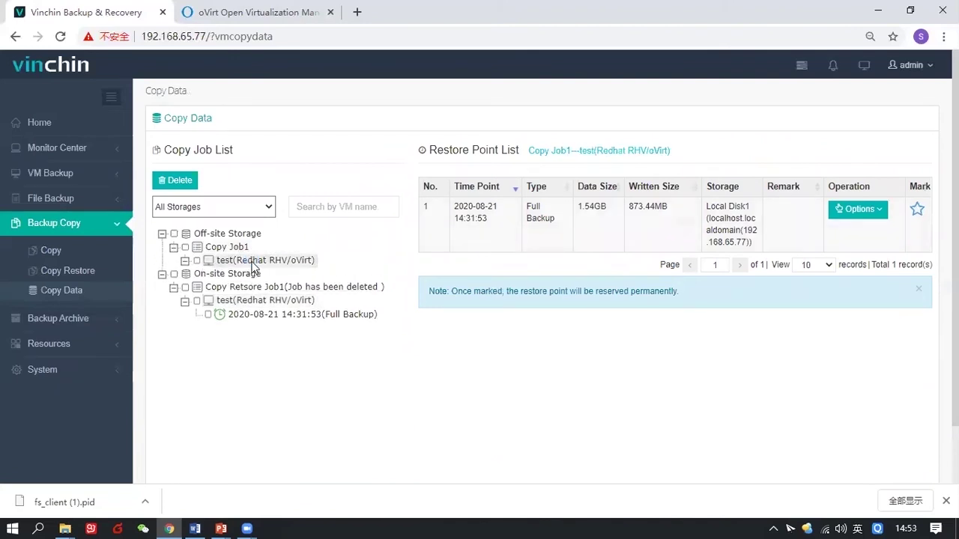